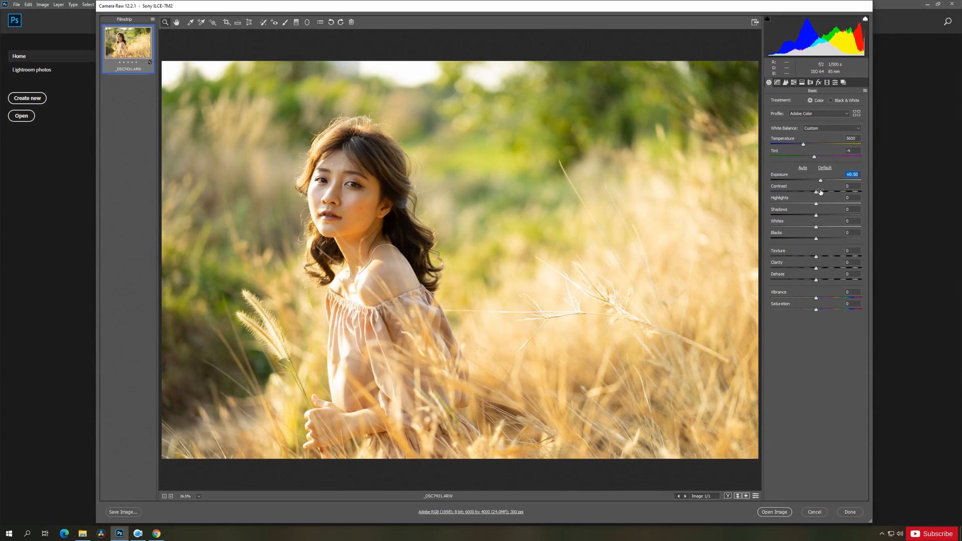
Set Contrast to +18, Highlights to -90, Shadows to +38, Whites to +25 and Blacks to -5 for the raw portrait
drag(817, 192, 776, 204)
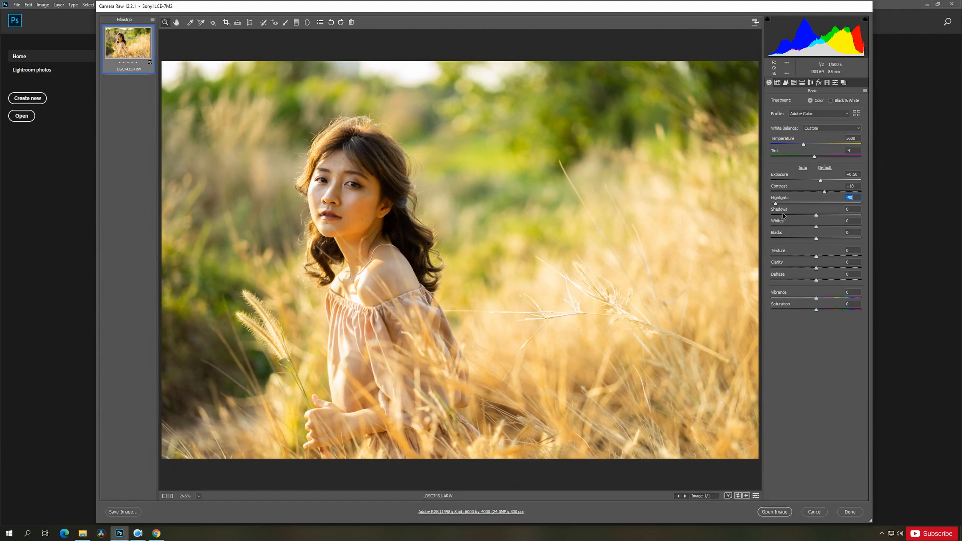
drag(816, 218, 833, 216)
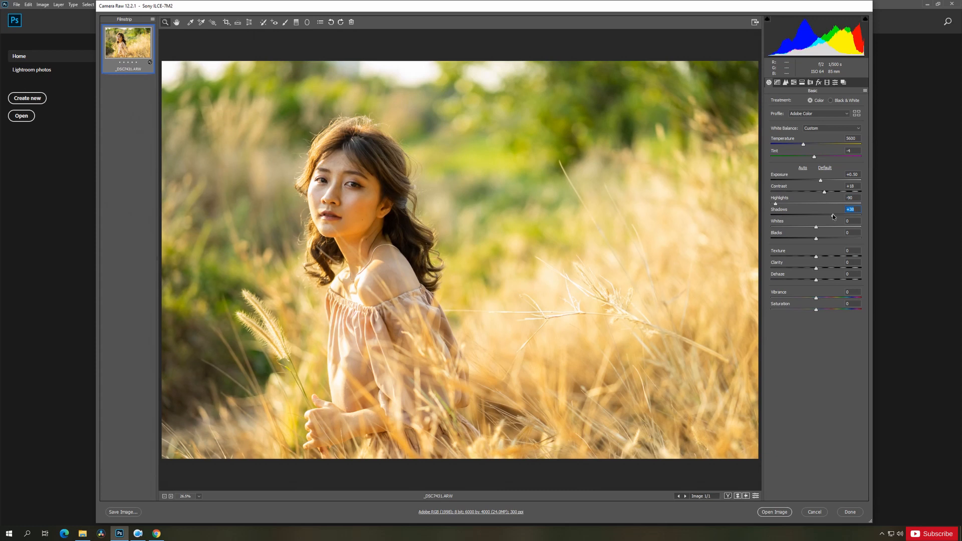
drag(816, 227, 828, 228)
drag(816, 240, 814, 239)
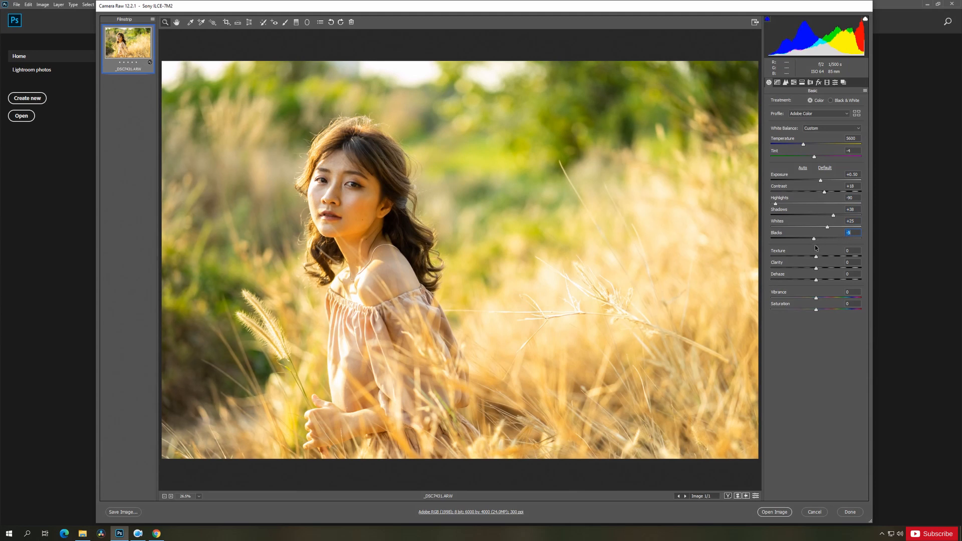
Set Clarity to -2, Dehaze to +5, Vibrance to +17 and Saturation to -15
drag(816, 269, 816, 269)
drag(818, 282, 818, 282)
click(816, 299)
mouse_move(816, 300)
mouse_down()
mouse_move(824, 299)
mouse_move(810, 313)
mouse_up()
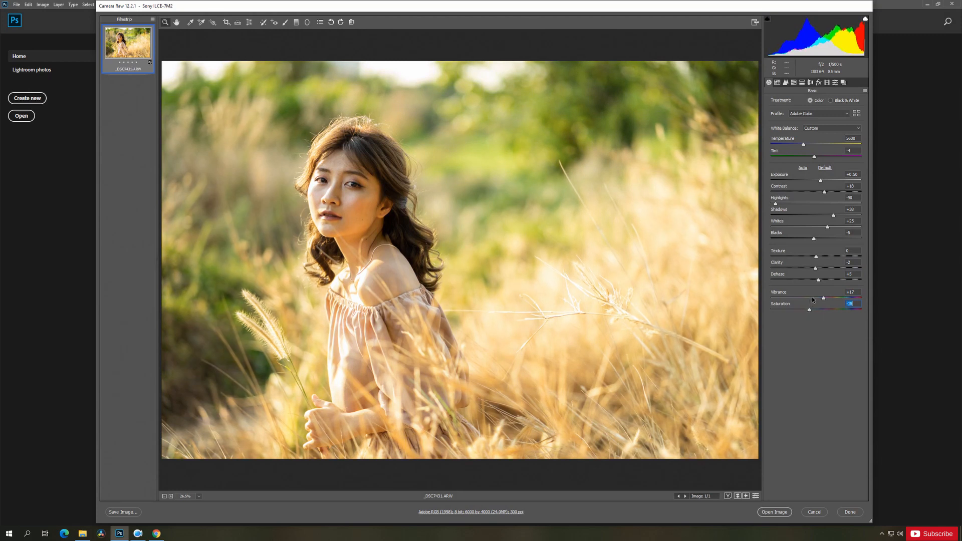
Set the parametric tone curve's Highlights to -40 and Shadows to -15
click(778, 82)
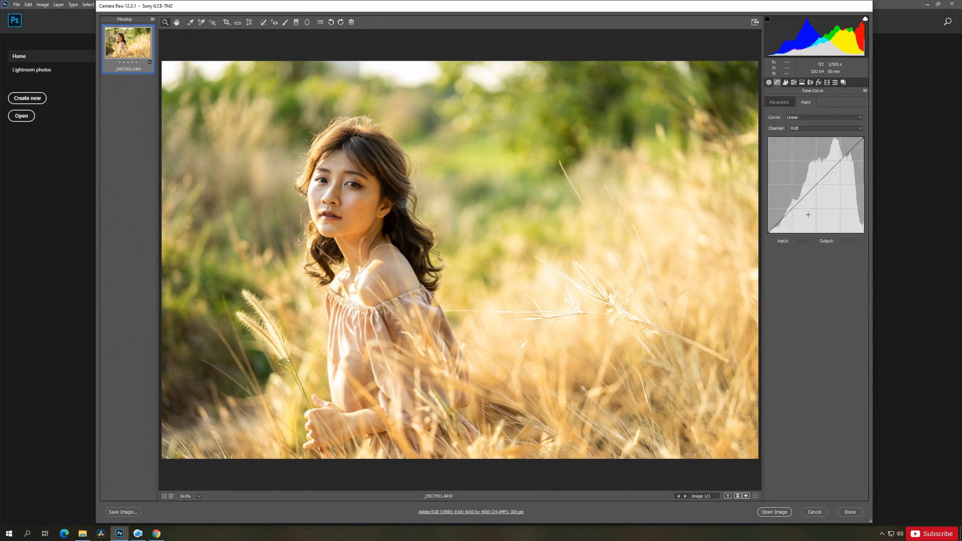
click(780, 103)
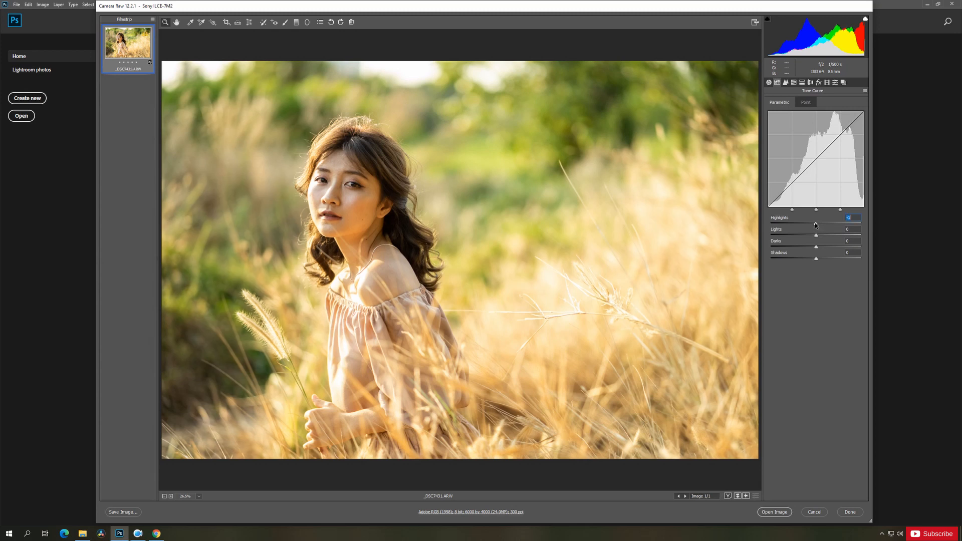
drag(816, 226, 798, 225)
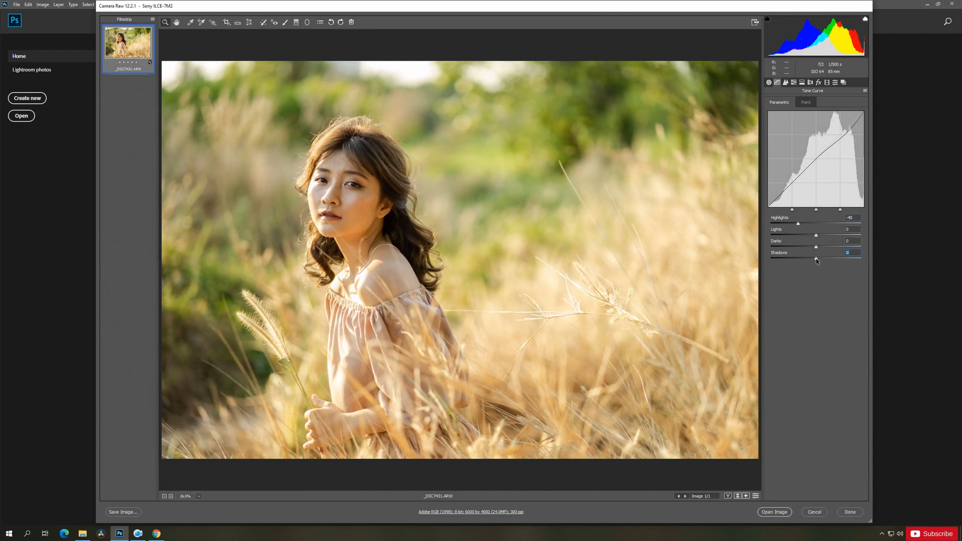
drag(816, 259, 809, 259)
Calibrate the primaries: Red saturation -20, Green hue +81, Blue hue +17 and Blue saturation +100
click(827, 83)
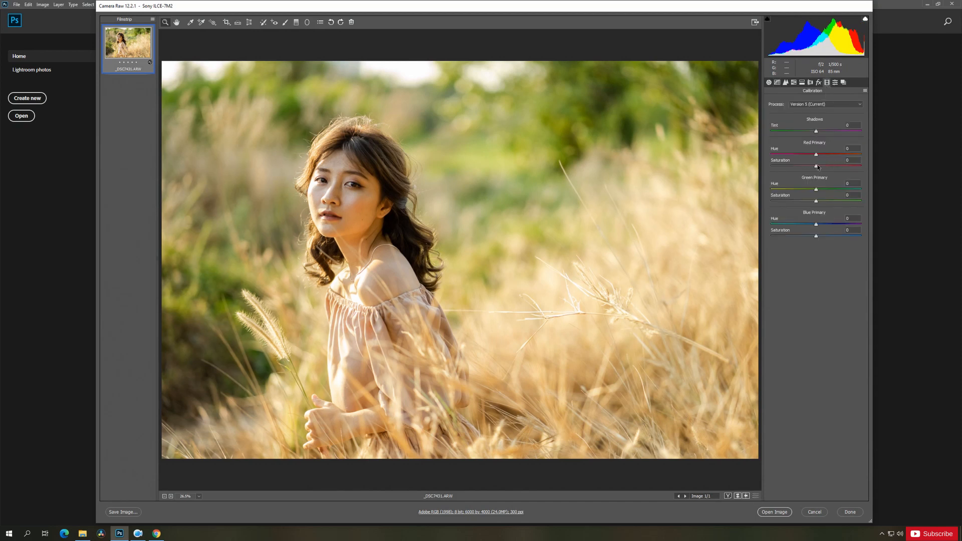
drag(817, 167, 809, 171)
click(830, 190)
drag(830, 190, 849, 190)
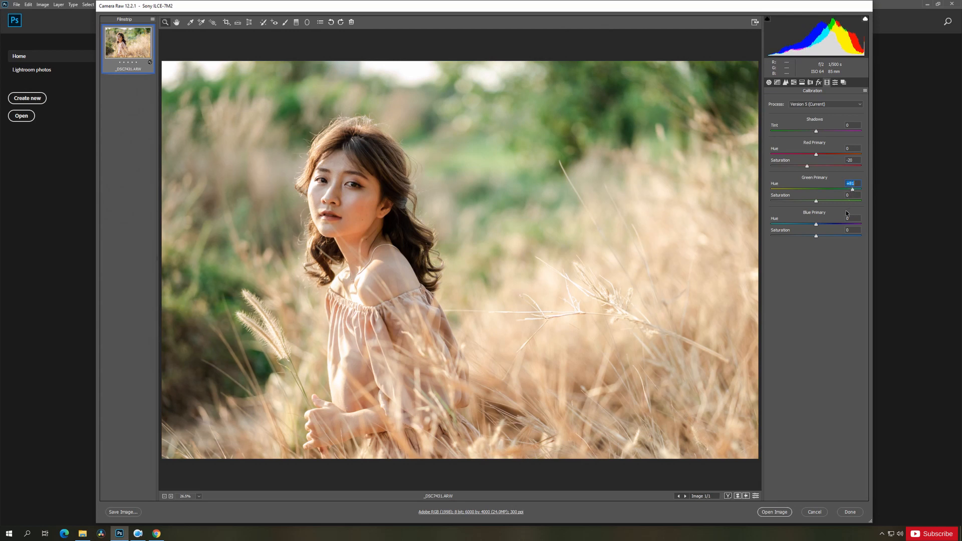
drag(817, 224, 825, 226)
drag(816, 236, 877, 238)
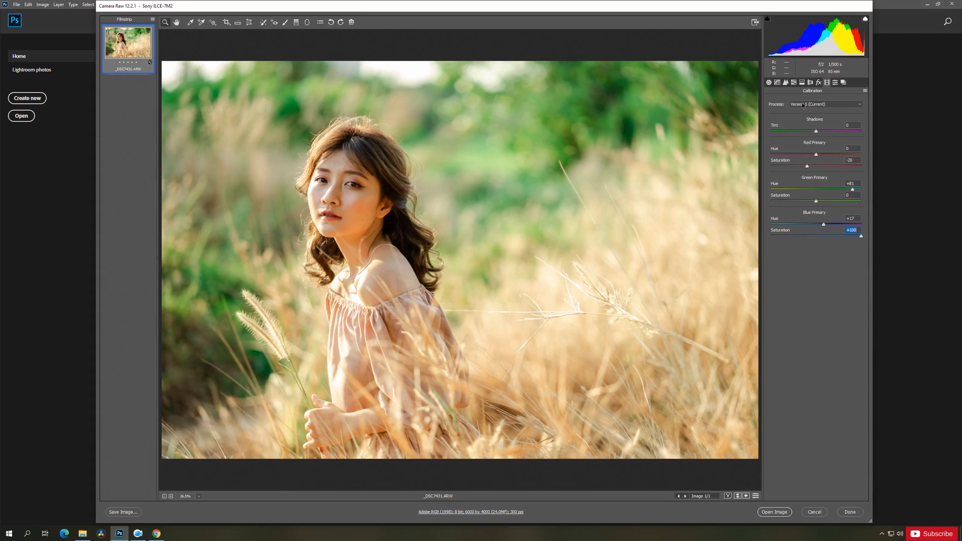
Set the sharpening amount to 30 and the luminance noise reduction to 10
click(777, 82)
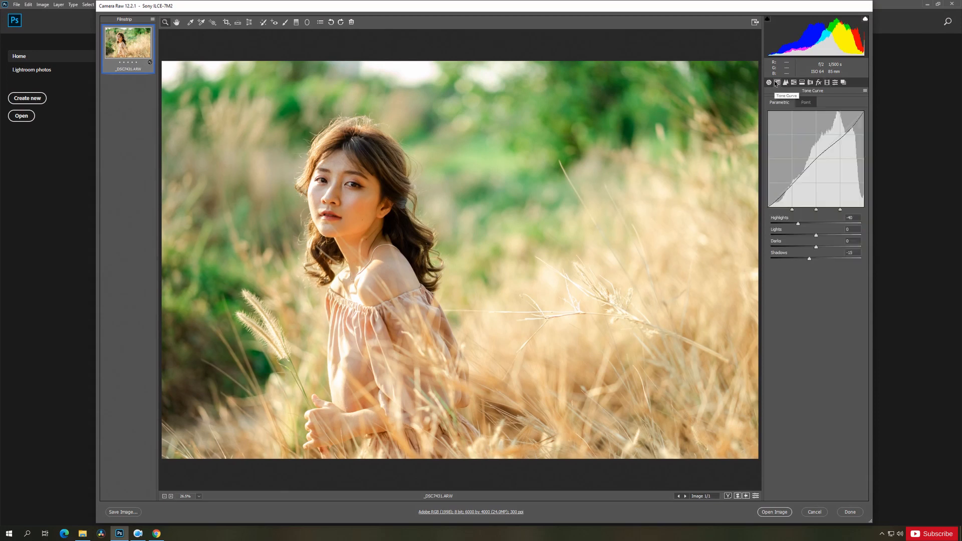
click(807, 103)
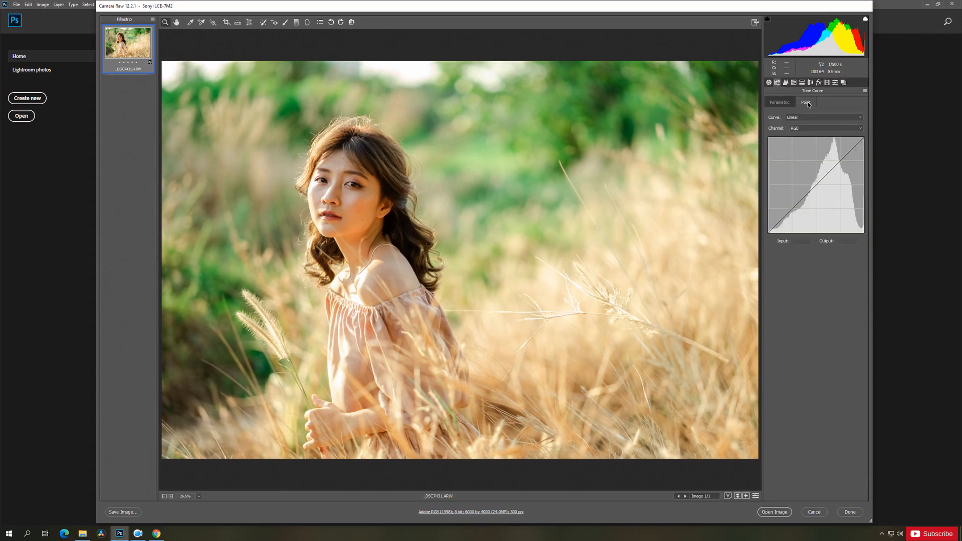
click(786, 82)
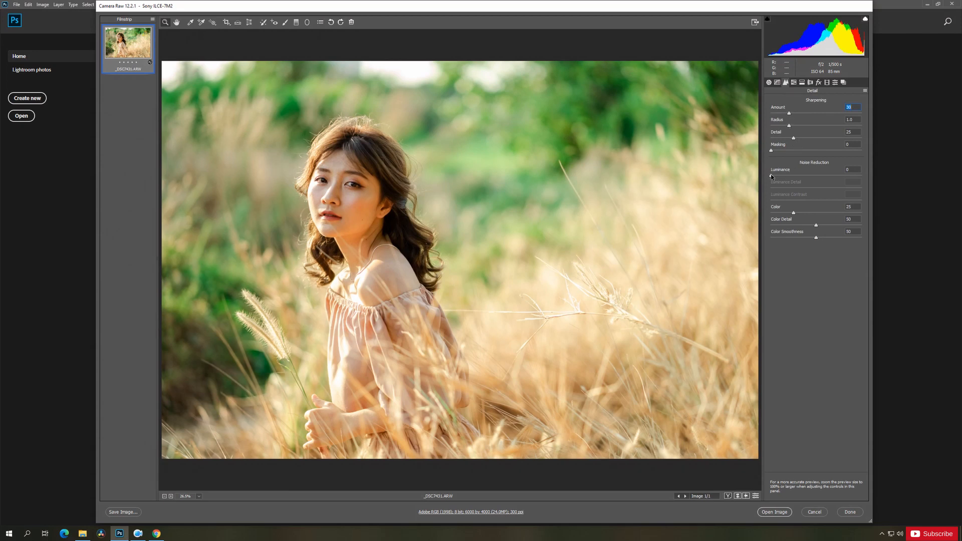
drag(772, 176, 781, 177)
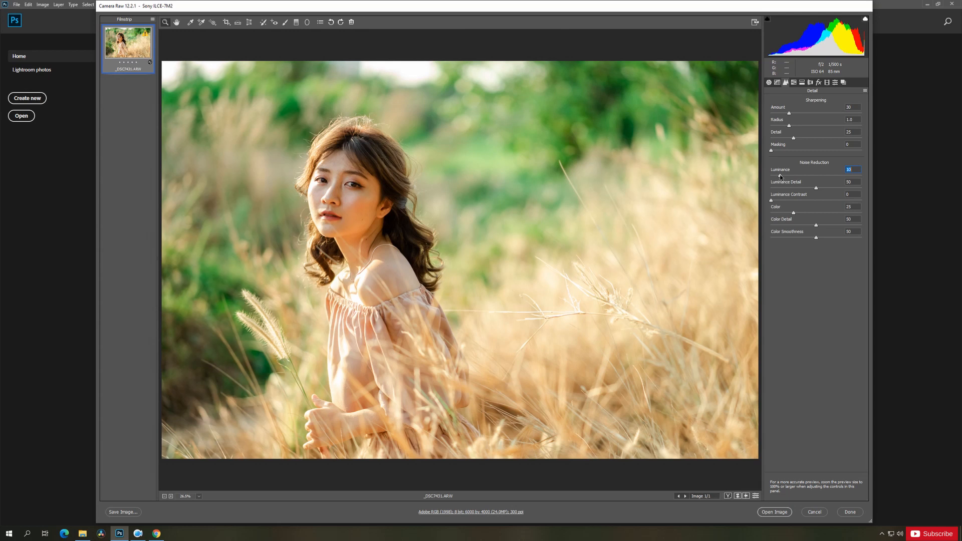
Shift the HSL hue of the Greens slightly towards aqua
click(794, 82)
click(774, 103)
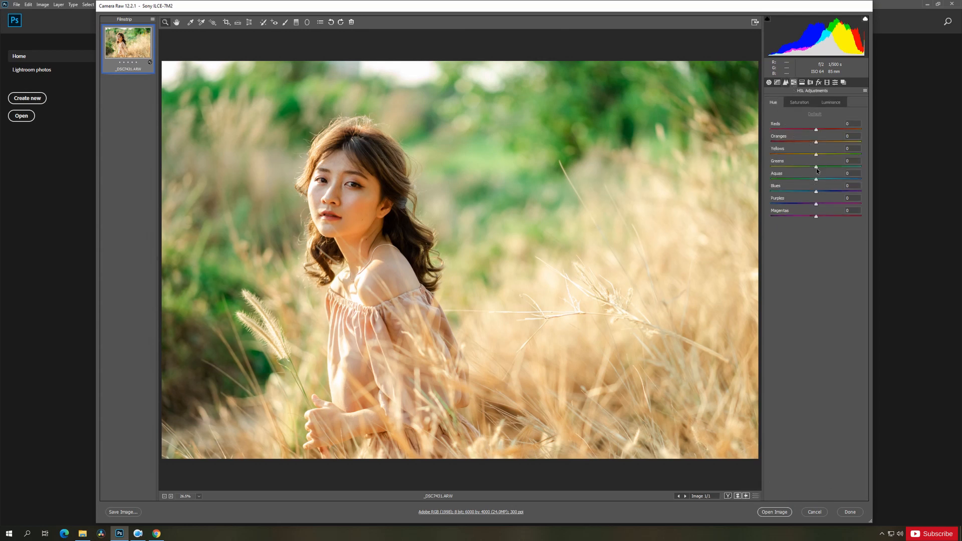
drag(817, 170, 821, 169)
Set the HSL saturation of Reds to +5, Oranges to -28, Yellows to -12 and Greens to -60
click(799, 103)
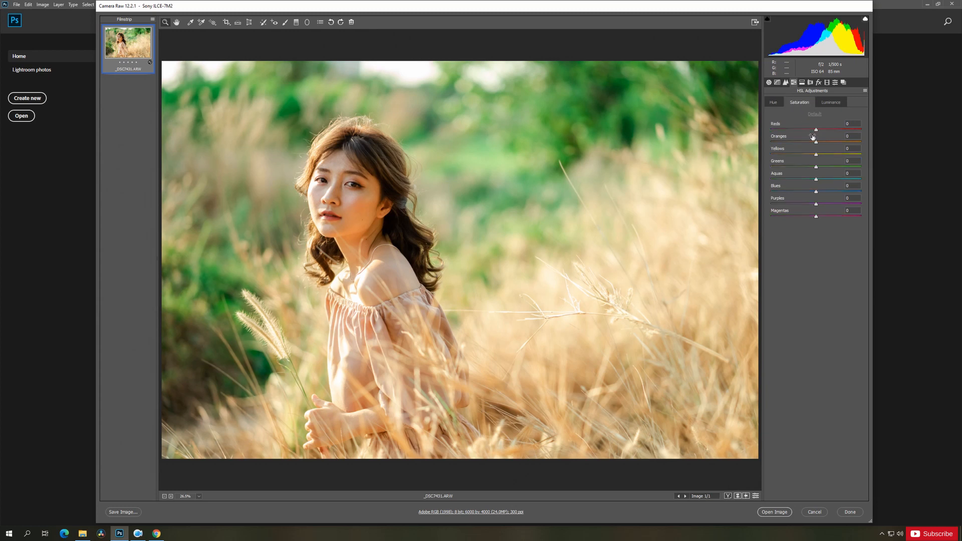
drag(817, 132, 804, 146)
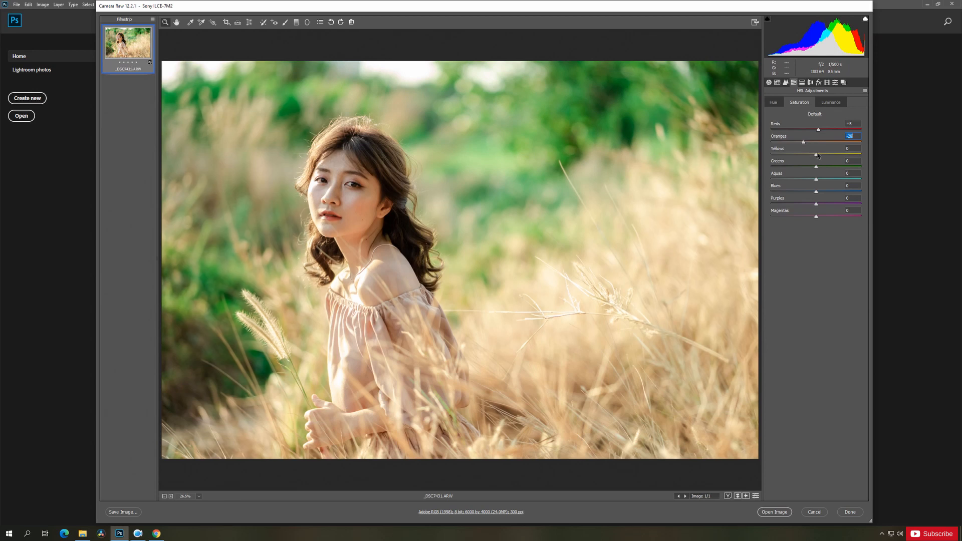
drag(817, 156, 812, 157)
drag(817, 168, 790, 168)
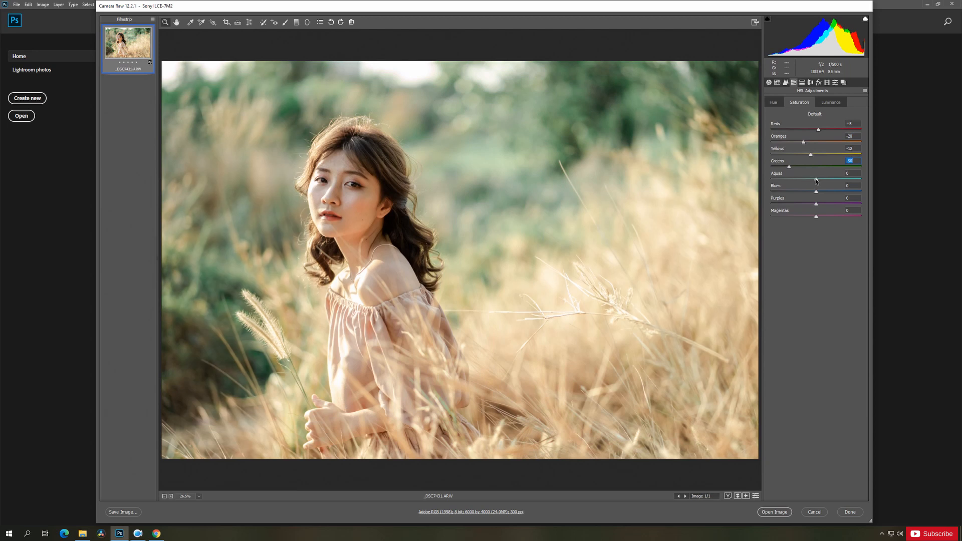
Lower the HSL saturation of Aquas, Blues, Purples and Magentas to the minimum
click(808, 179)
drag(751, 186, 750, 186)
drag(817, 193, 745, 195)
drag(817, 204, 747, 205)
drag(816, 217, 734, 219)
Set the HSL luminance of Reds to +15, Oranges to +68 and Yellows to +18, and raise Greens slightly
click(831, 102)
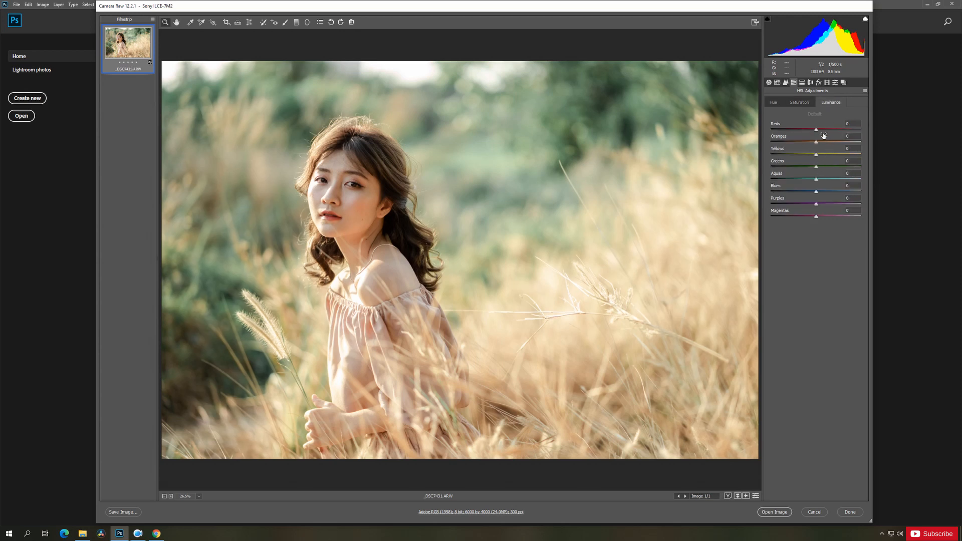
drag(822, 129, 823, 129)
drag(817, 144, 848, 144)
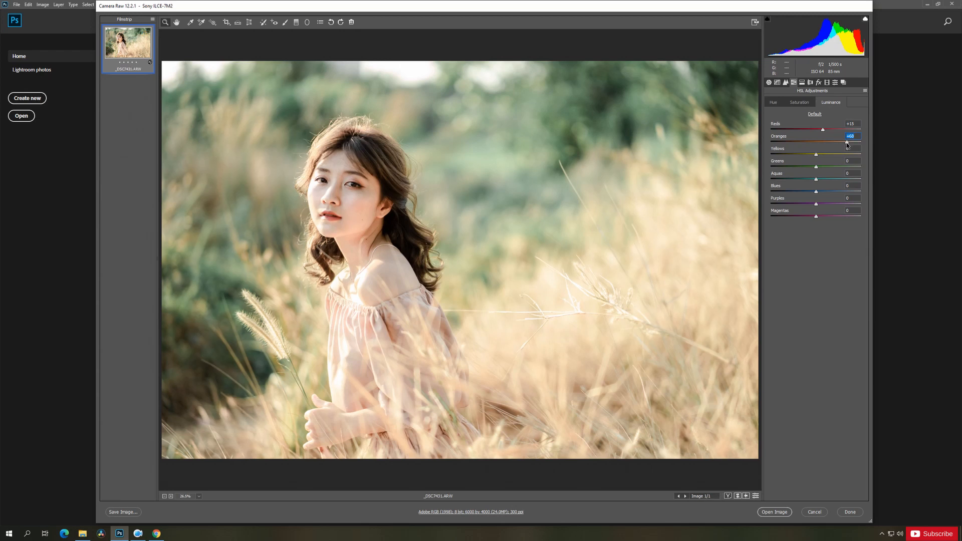
drag(824, 156, 825, 157)
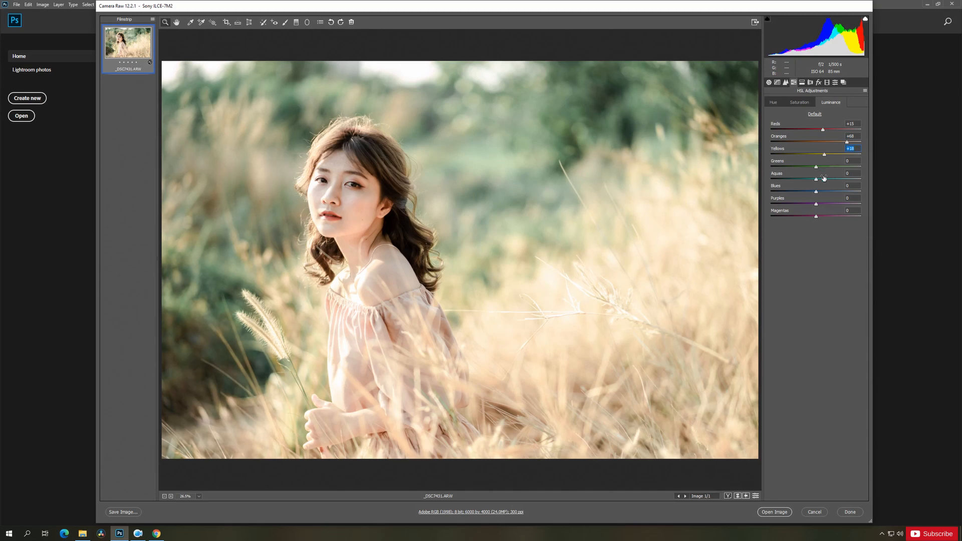
drag(817, 168, 820, 169)
Set the purple defringe amount to 1 and add post-crop vignetting of -10 with a lowered midpoint
click(803, 84)
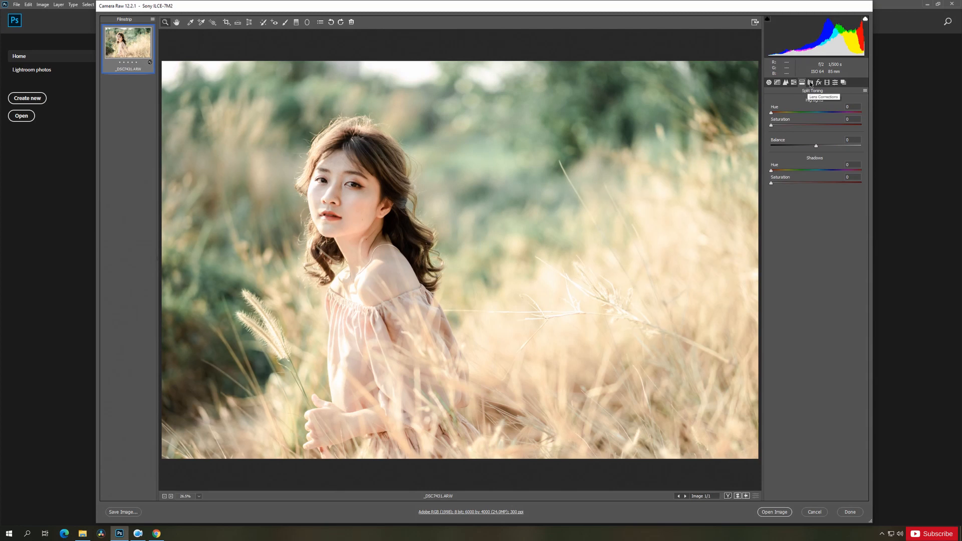
click(811, 83)
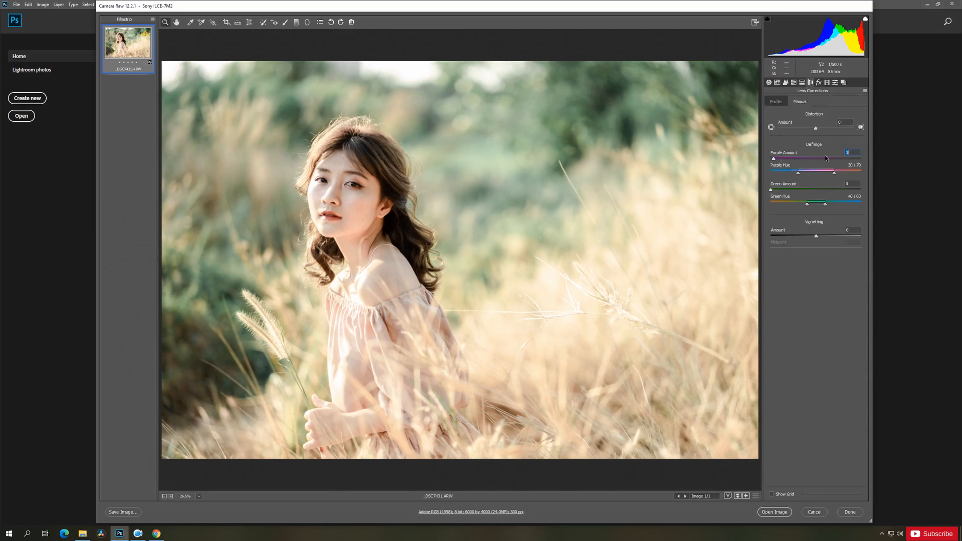
click(818, 82)
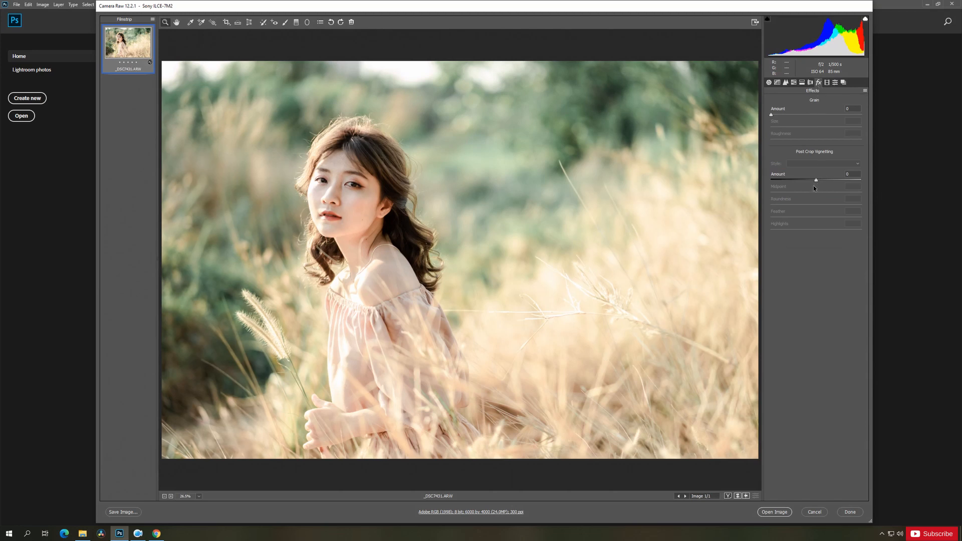
drag(818, 181, 812, 183)
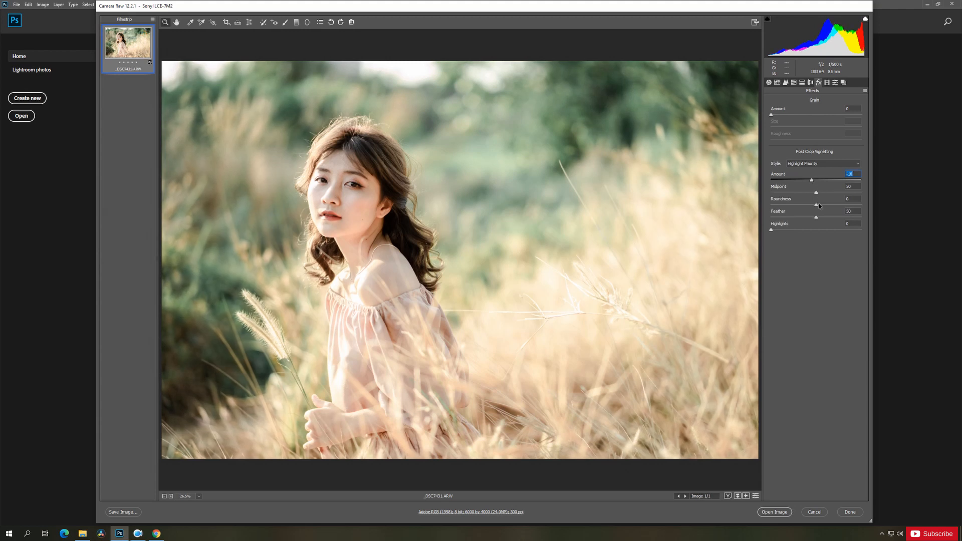
drag(817, 195, 796, 197)
Fine-tune the basic Clarity setting to -3
click(827, 83)
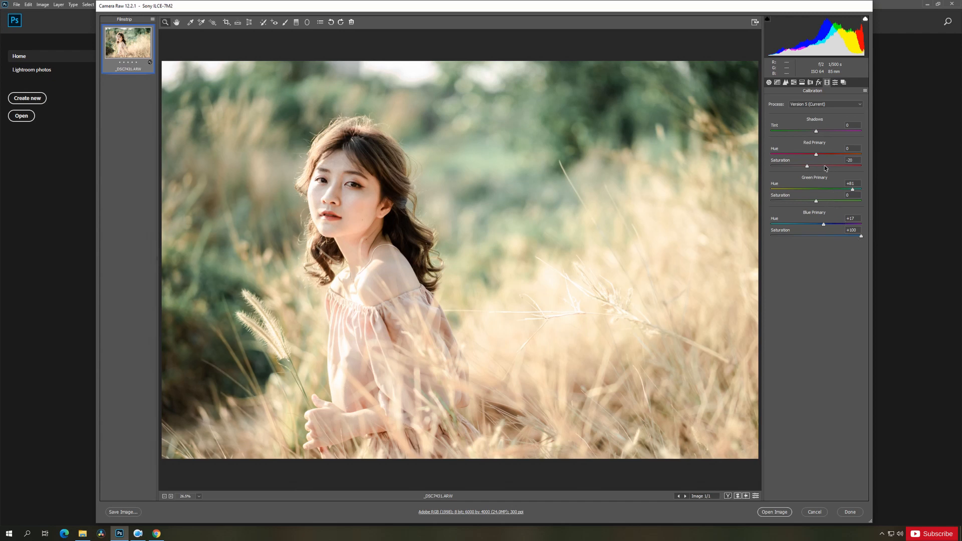
click(769, 83)
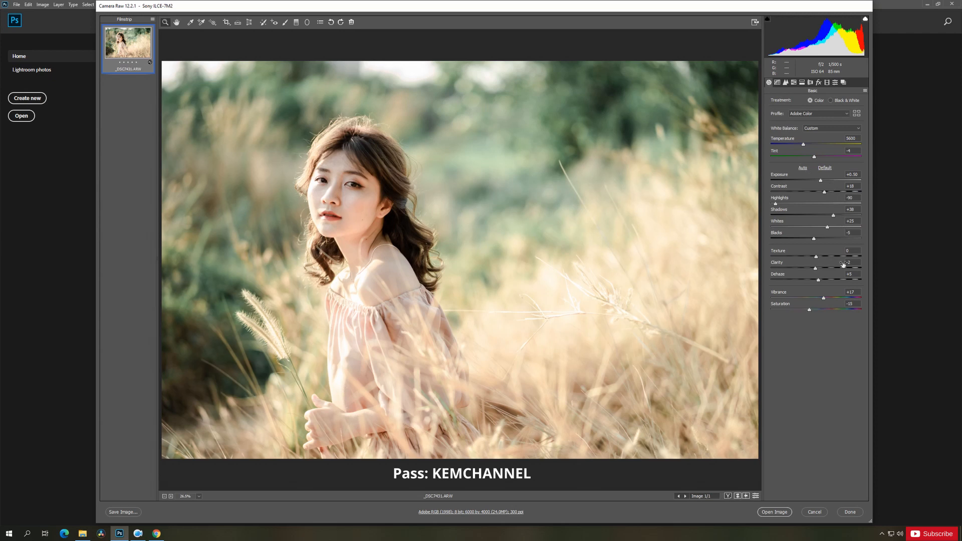
drag(816, 270, 808, 270)
click(816, 270)
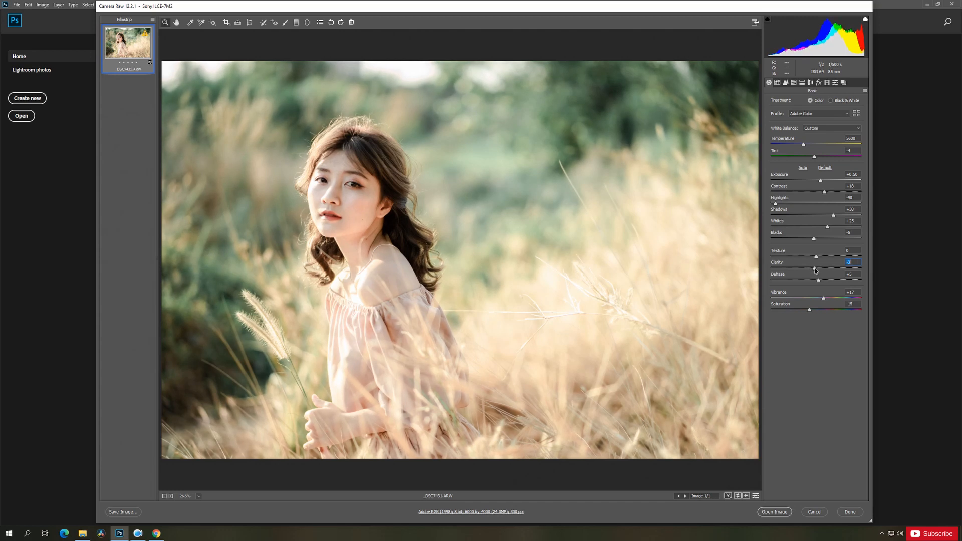
Anchor the middle of the RGB point curve and move its black point to about input 10, output 0
click(786, 82)
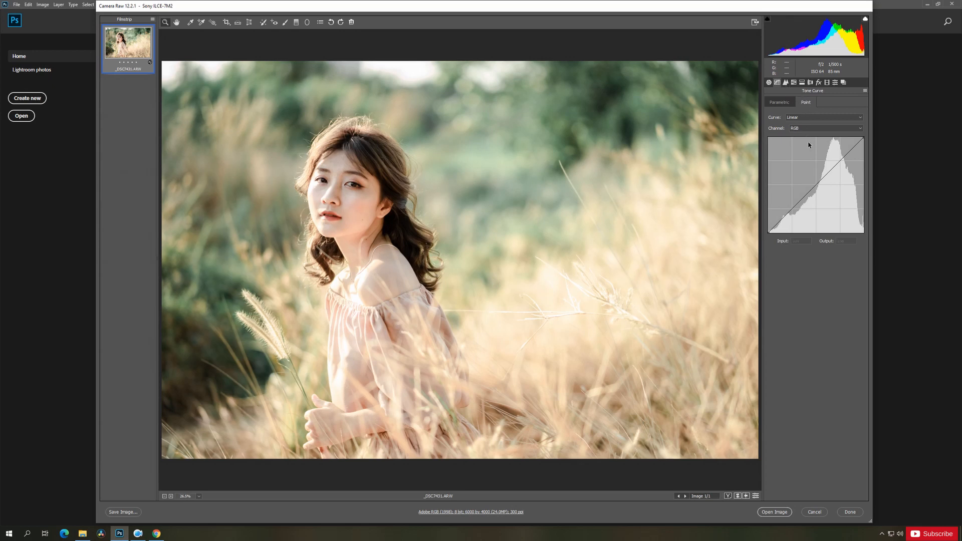
click(818, 186)
drag(820, 188, 819, 188)
drag(773, 236, 775, 242)
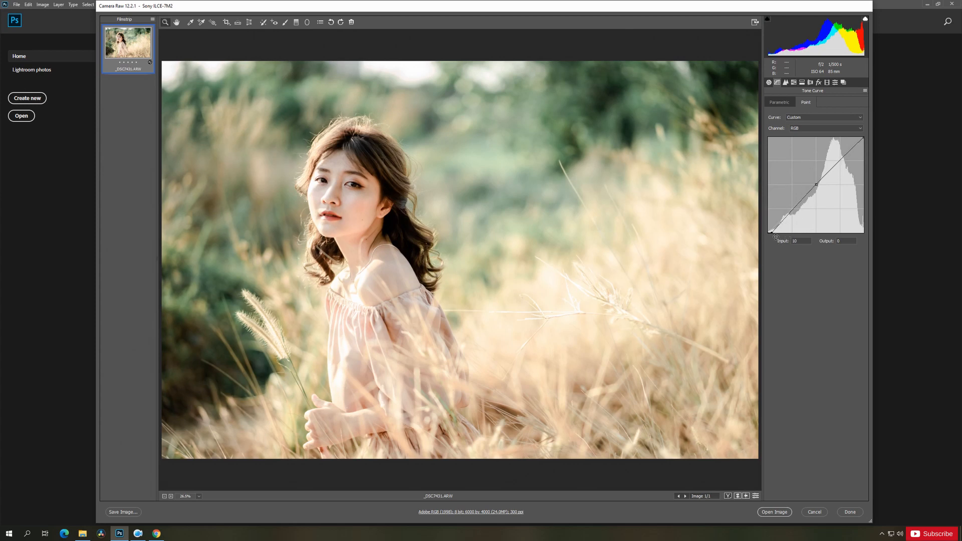
drag(776, 237, 777, 238)
Open the adjusted raw photo as an image in Photoshop
click(775, 512)
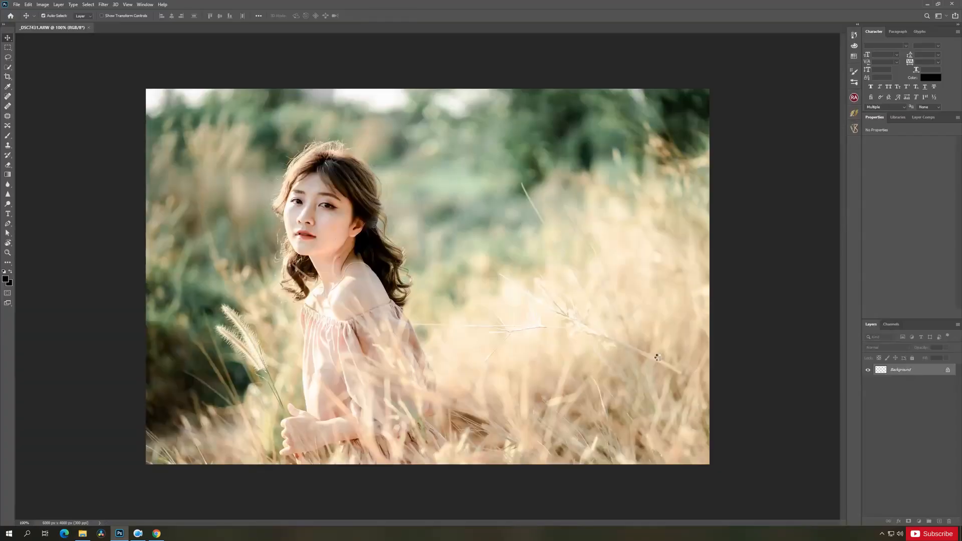
key(z)
alt+click(397, 274)
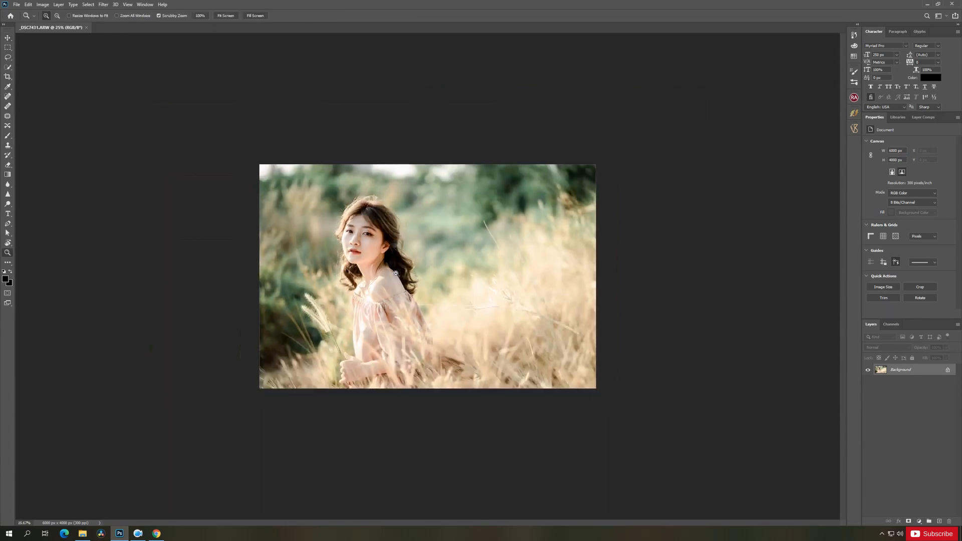
Remove the skin blemish on the woman's cheek in front of the ear with the Patch tool
ctrl+click(398, 273)
ctrl+click(321, 248)
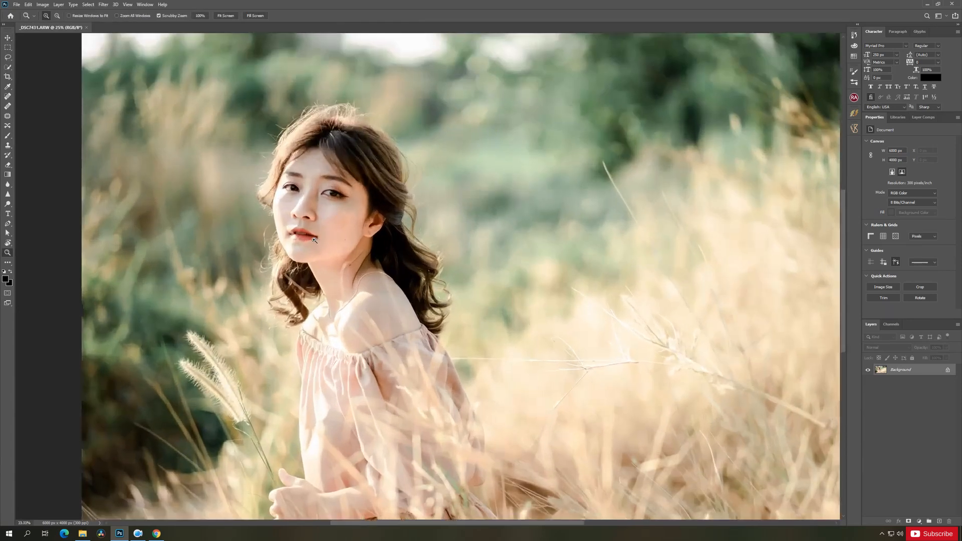
ctrl+click(320, 248)
ctrl+click(319, 249)
mouse_move(319, 249)
mouse_down()
mouse_move(348, 252)
mouse_move(403, 294)
mouse_move(443, 301)
mouse_move(446, 317)
mouse_up()
ctrl+click(378, 244)
click(8, 117)
drag(455, 348, 459, 324)
drag(398, 265, 428, 316)
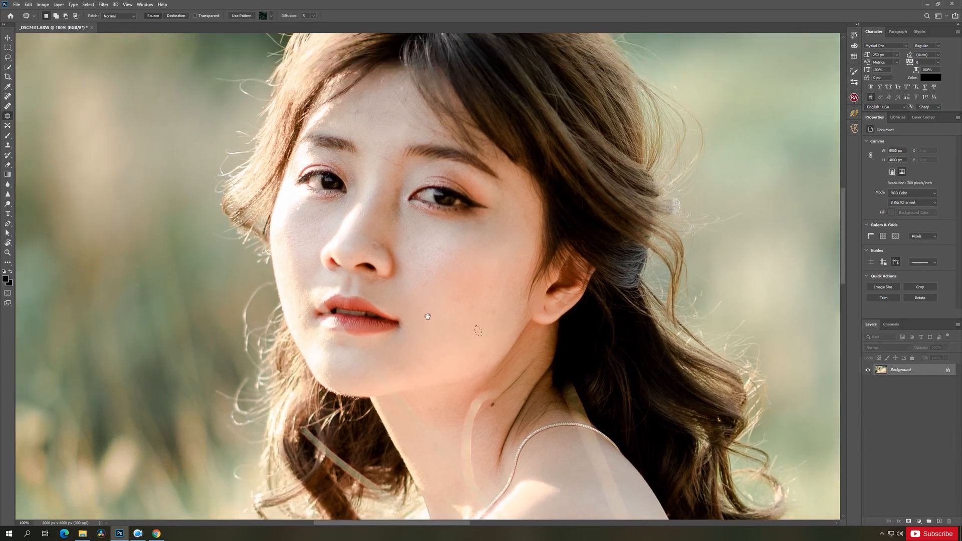
Patch the small spots along the outer edge of the far cheek, below the eye and beside the mouth
mouse_move(301, 209)
mouse_down()
mouse_move(295, 217)
mouse_move(321, 209)
mouse_up()
key(ctrl+d)
drag(322, 211, 319, 220)
drag(304, 268, 311, 271)
drag(309, 272, 309, 264)
key(ctrl+d)
Patch the small skin spots around the side of the nose and deselect the patched area
mouse_move(365, 252)
mouse_down()
mouse_move(385, 329)
mouse_move(371, 332)
mouse_move(401, 325)
mouse_move(389, 318)
mouse_move(383, 325)
mouse_move(408, 328)
mouse_move(393, 330)
mouse_up()
key(ctrl+d)
key(ctrl+d)
drag(393, 332, 382, 331)
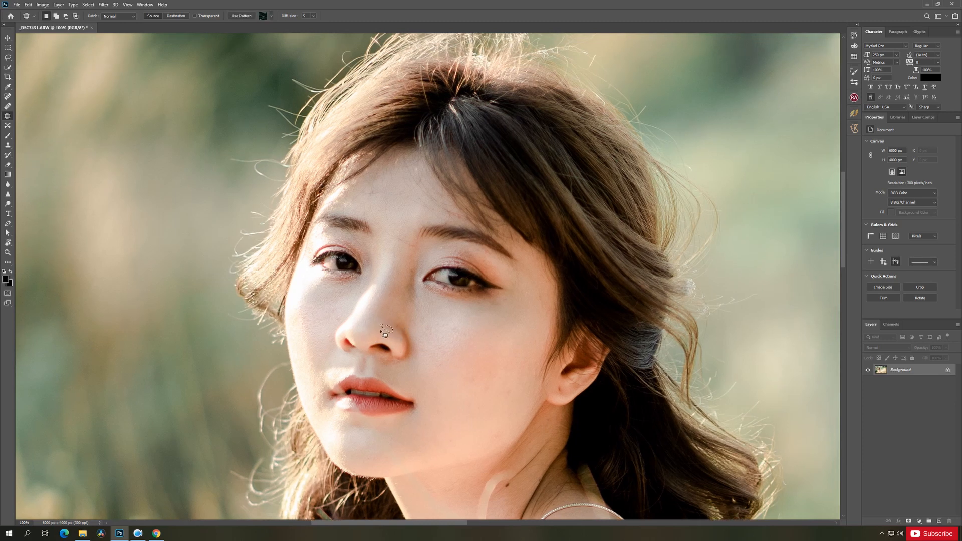
key(ctrl+d)
Remove the stray hairs between the eyebrows and on the lower forehead with the Spot Healing Brush
drag(389, 296, 414, 310)
key(z)
click(397, 287)
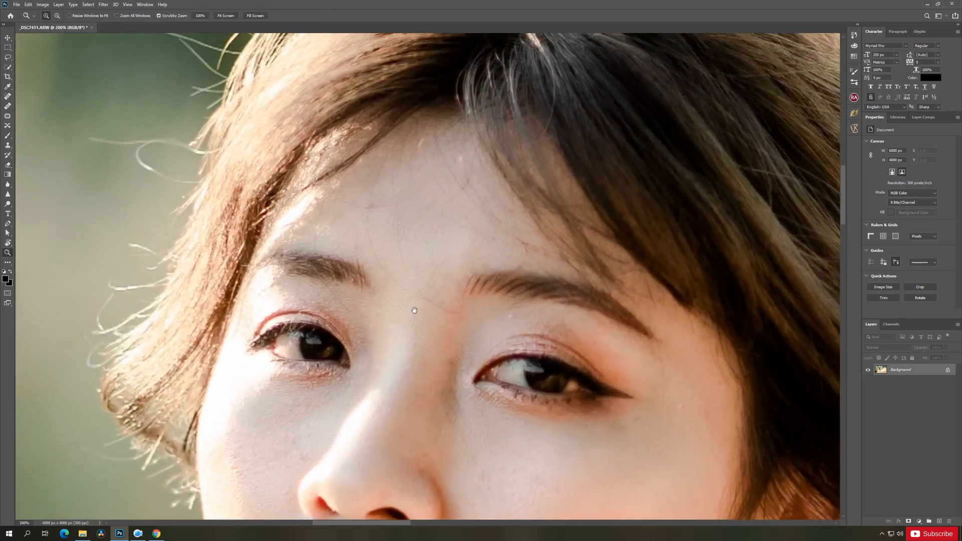
click(9, 97)
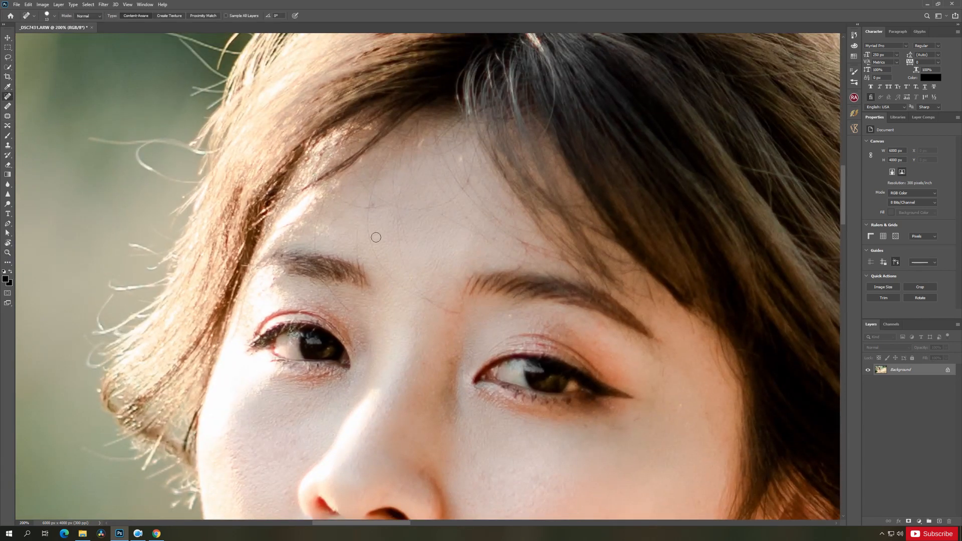
mouse_move(372, 218)
mouse_down()
mouse_move(394, 282)
mouse_move(464, 317)
mouse_up()
drag(400, 245, 430, 300)
drag(397, 216, 427, 269)
mouse_move(381, 228)
mouse_down()
mouse_move(386, 240)
mouse_move(332, 267)
mouse_move(362, 338)
mouse_move(350, 325)
mouse_move(365, 339)
mouse_move(378, 336)
mouse_up()
click(371, 236)
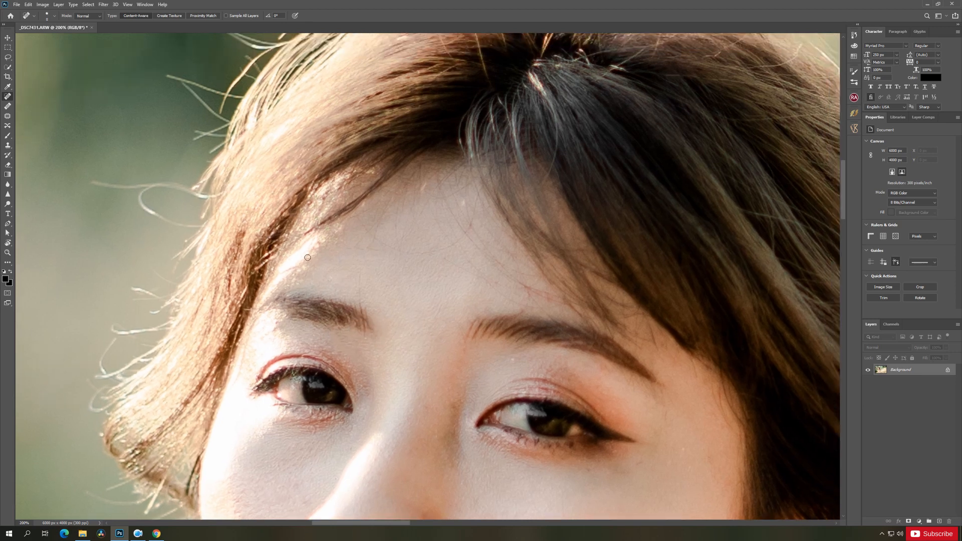
Heal the remaining fine hairs and marks across the forehead up to the hairline
drag(367, 259, 361, 302)
drag(414, 265, 369, 312)
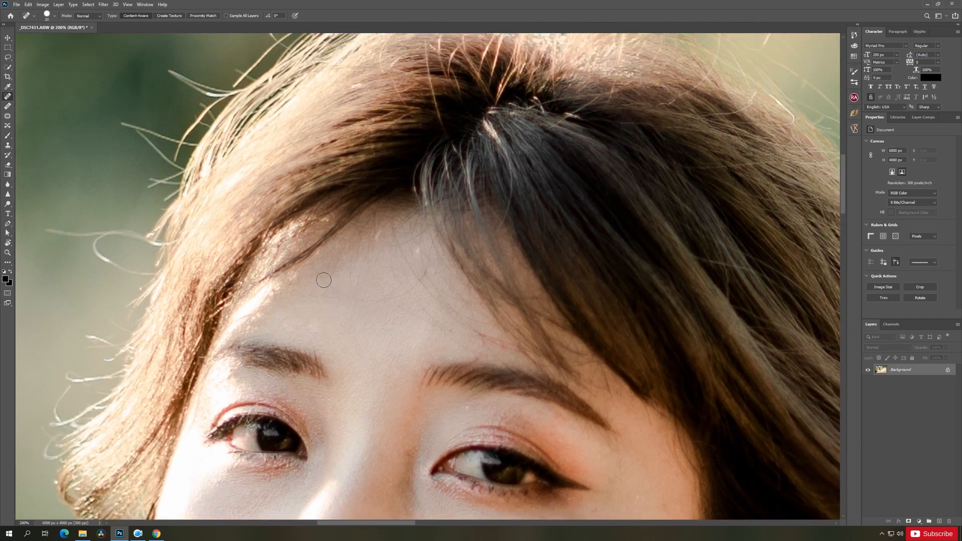
mouse_move(316, 272)
mouse_down()
mouse_move(356, 306)
mouse_move(332, 302)
mouse_move(390, 303)
mouse_up()
mouse_move(351, 269)
mouse_down()
mouse_move(354, 300)
mouse_move(331, 296)
mouse_up()
drag(358, 371, 379, 291)
Remove the dark mole on the neck below the jaw with the Spot Healing Brush
drag(384, 373, 444, 193)
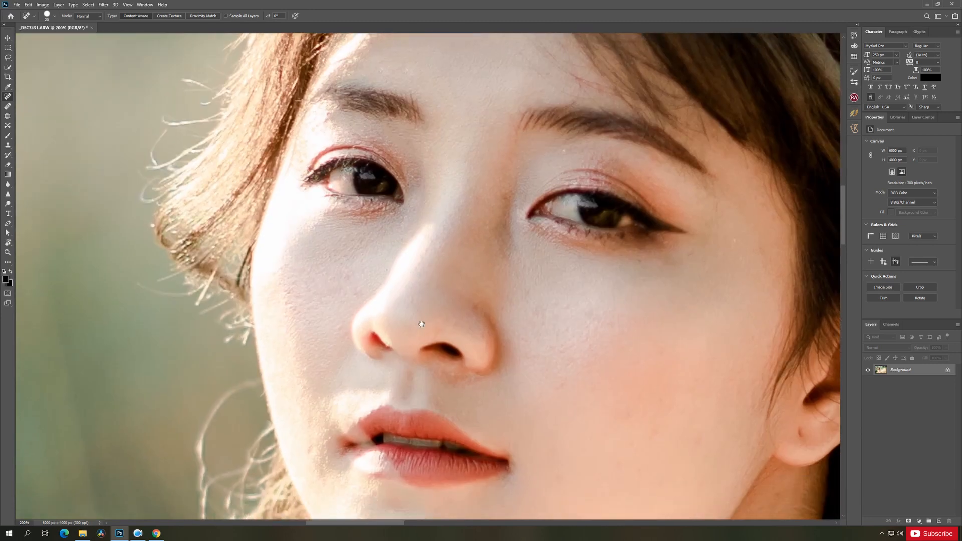
drag(430, 426, 392, 238)
mouse_move(416, 366)
mouse_down()
mouse_move(356, 227)
mouse_move(212, 184)
mouse_up()
click(463, 255)
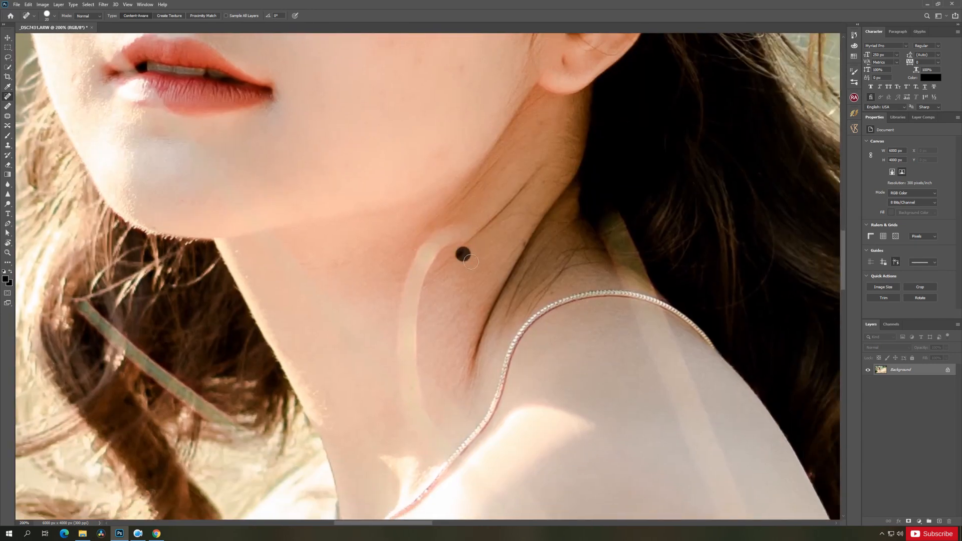
drag(480, 271, 435, 333)
mouse_move(466, 213)
mouse_down()
mouse_move(427, 253)
mouse_move(426, 268)
mouse_move(409, 266)
mouse_up()
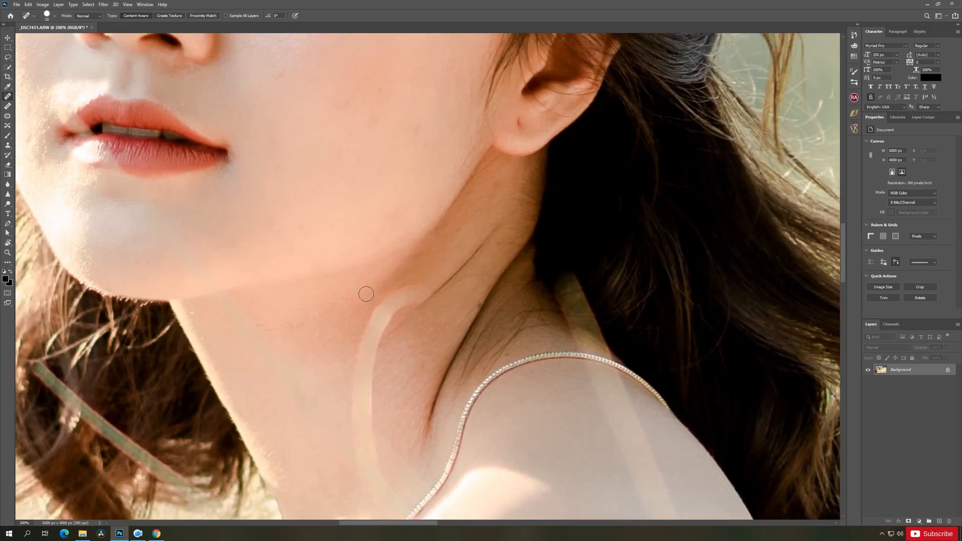
Patch the thin crease lines on the neck below the ear with the Patch tool
click(8, 116)
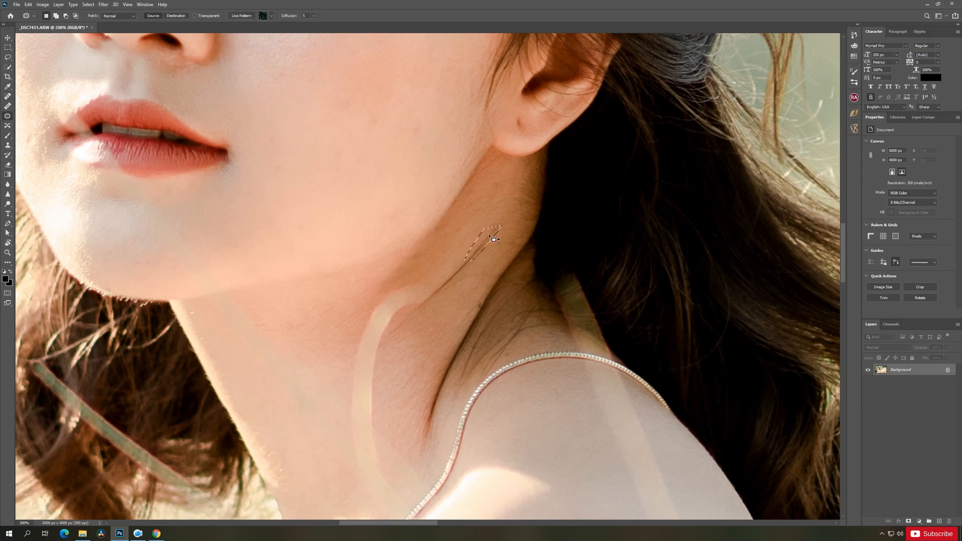
mouse_move(470, 254)
mouse_down()
mouse_move(444, 279)
mouse_move(474, 267)
mouse_move(473, 256)
mouse_up()
mouse_move(455, 277)
mouse_down()
mouse_move(446, 266)
mouse_move(451, 281)
mouse_move(470, 262)
mouse_move(430, 312)
mouse_move(441, 296)
mouse_up()
key(ctrl+d)
drag(434, 301, 444, 320)
key(ctrl+d)
Review the retouched neck and shoulder area, and check the full photo
drag(375, 345, 475, 246)
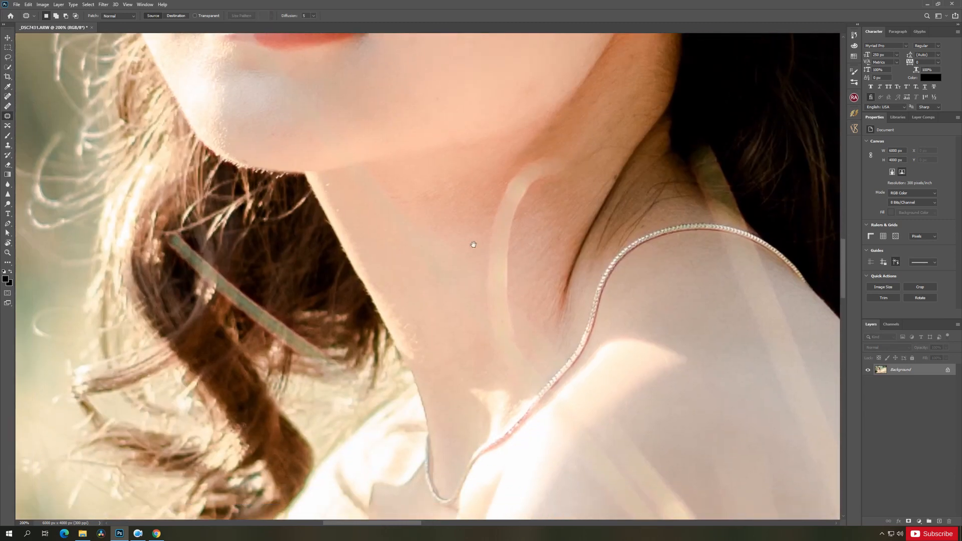
drag(466, 334, 442, 231)
key(z)
alt+click(419, 274)
alt+click(418, 275)
alt+click(417, 274)
alt+click(402, 275)
alt+click(384, 274)
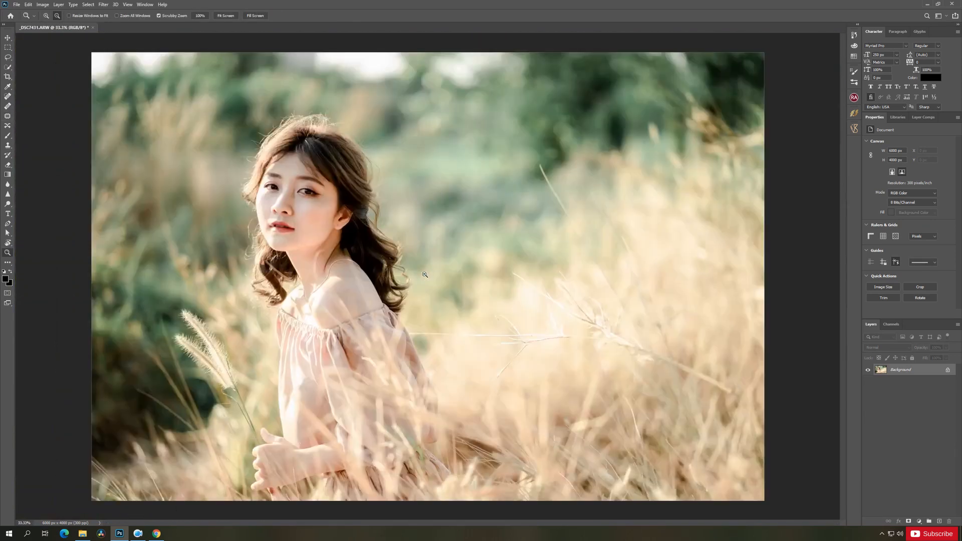
click(333, 275)
key(v)
drag(402, 295, 423, 308)
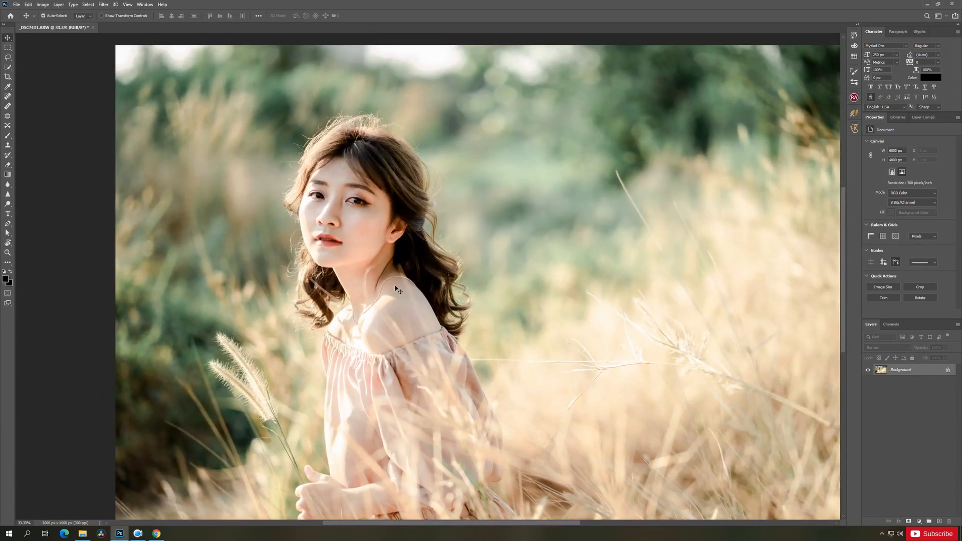
Heal the small blemish on the lower cheek near the jawline with the Spot Healing Brush
key(z)
click(361, 221)
click(361, 221)
click(361, 221)
key(v)
drag(378, 228, 345, 304)
key(z)
click(391, 250)
key(v)
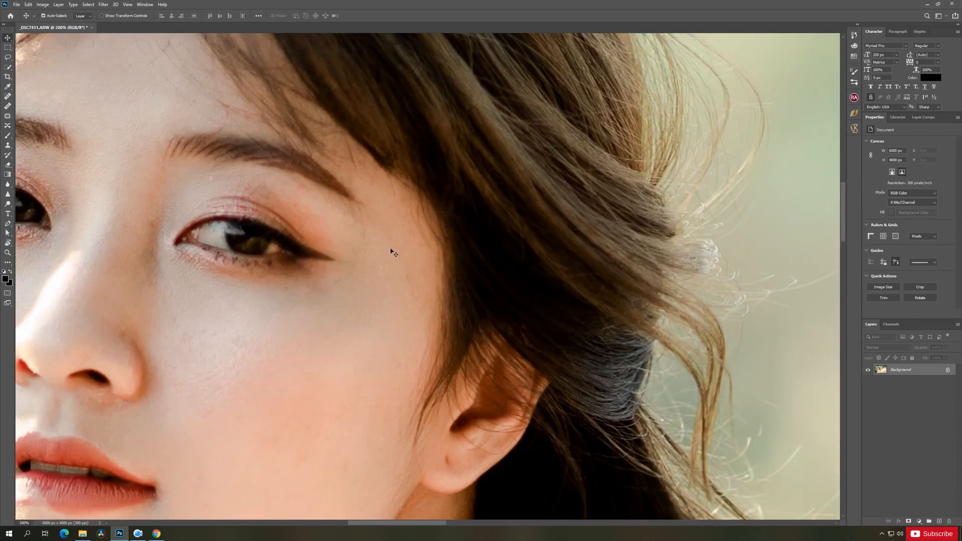
click(8, 98)
scroll(359, 264, down, 2)
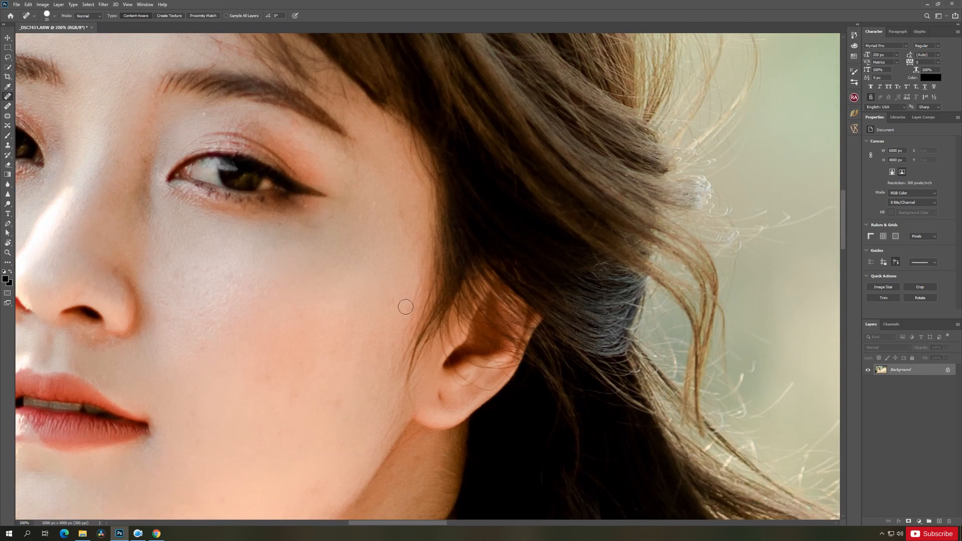
scroll(366, 308, down, 3)
scroll(361, 305, down, 3)
click(367, 286)
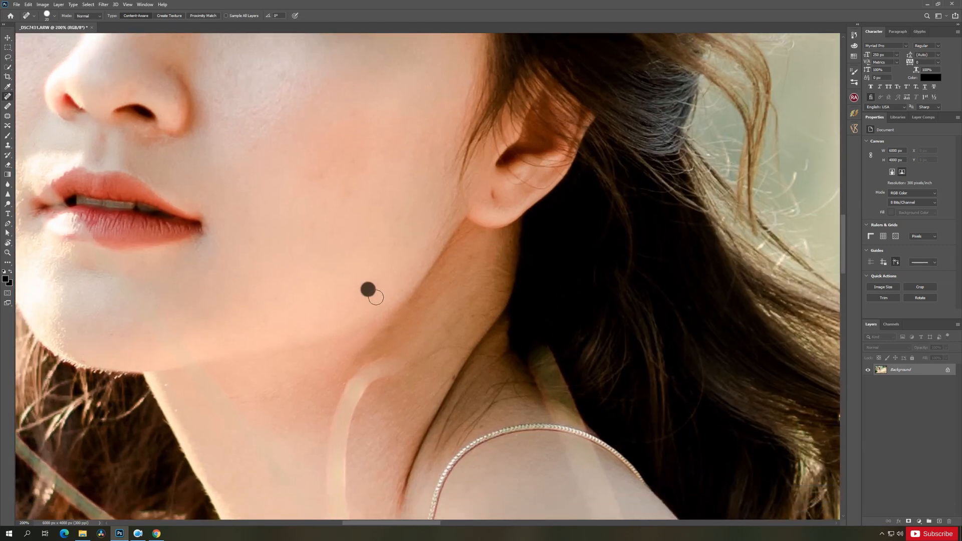
Check the dress, hand and whole photo for remaining flaws
key(z)
click(279, 269)
alt+click(279, 269)
alt+click(279, 269)
alt+click(279, 270)
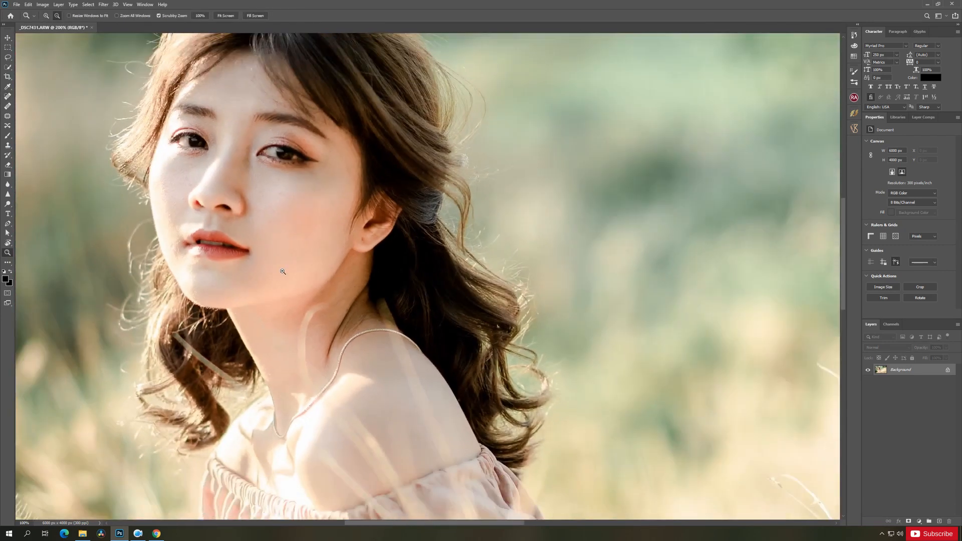
key(v)
drag(270, 466, 366, 65)
key(z)
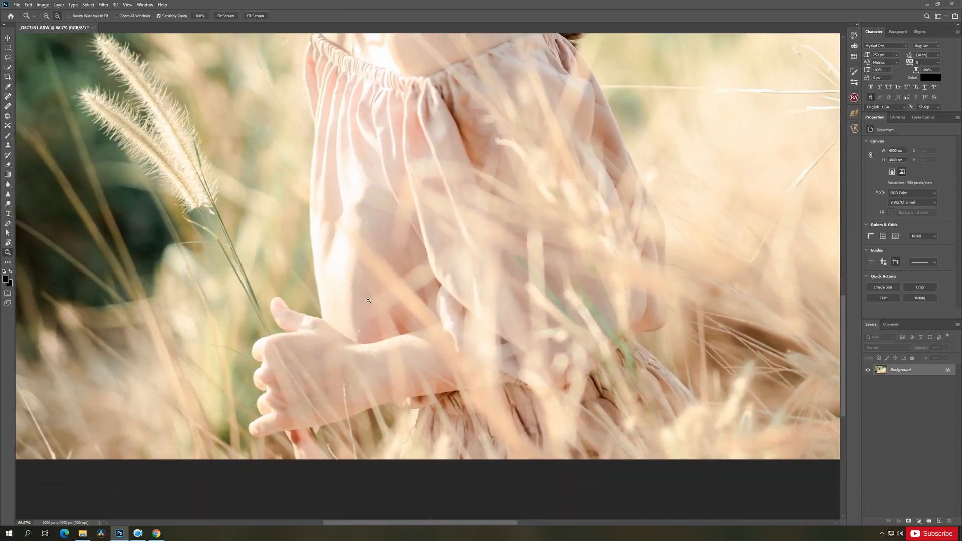
alt+click(381, 290)
alt+click(381, 289)
alt+click(381, 290)
alt+click(381, 289)
click(381, 290)
key(v)
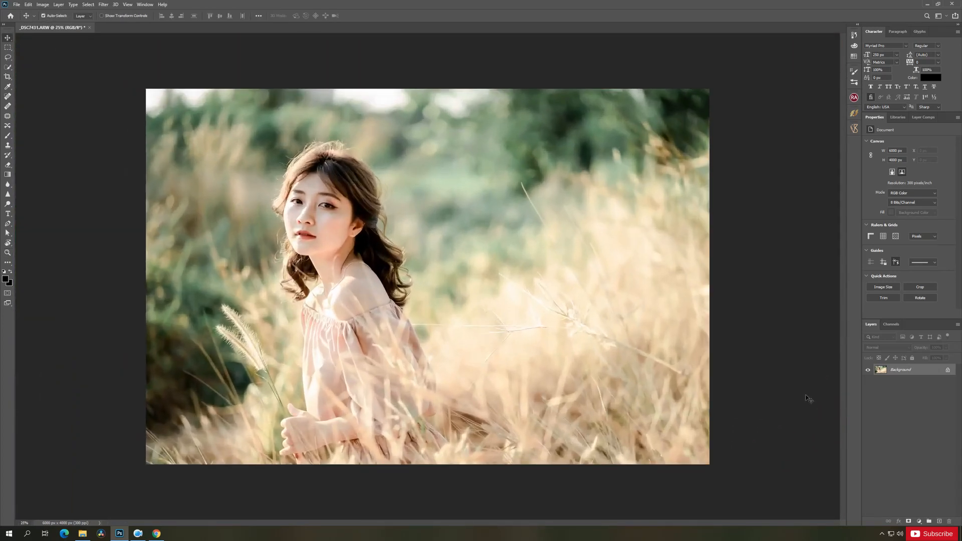
Duplicate the Background layer and apply the Portraiture 3 filter to the copy with the Smoothing: Normal preset
drag(925, 372, 940, 522)
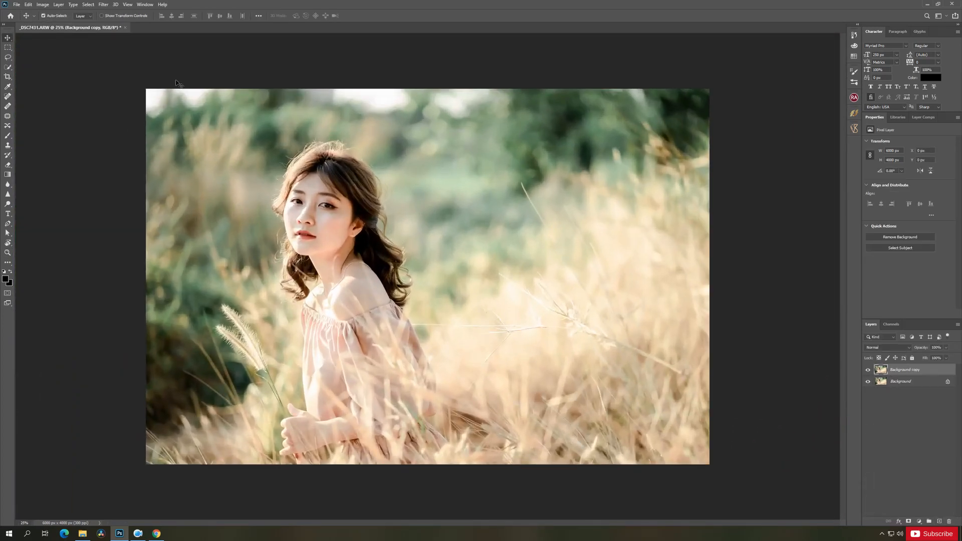
click(104, 5)
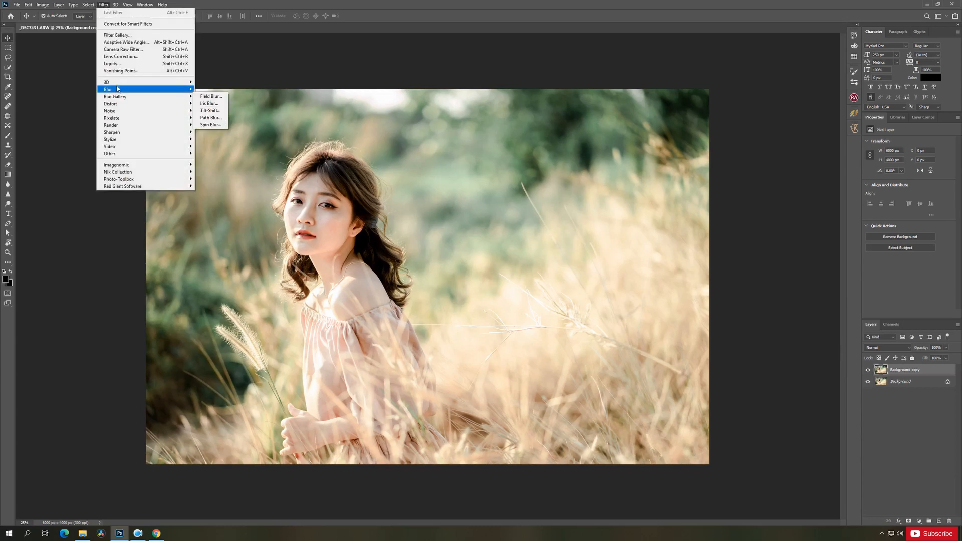
mouse_move(181, 166)
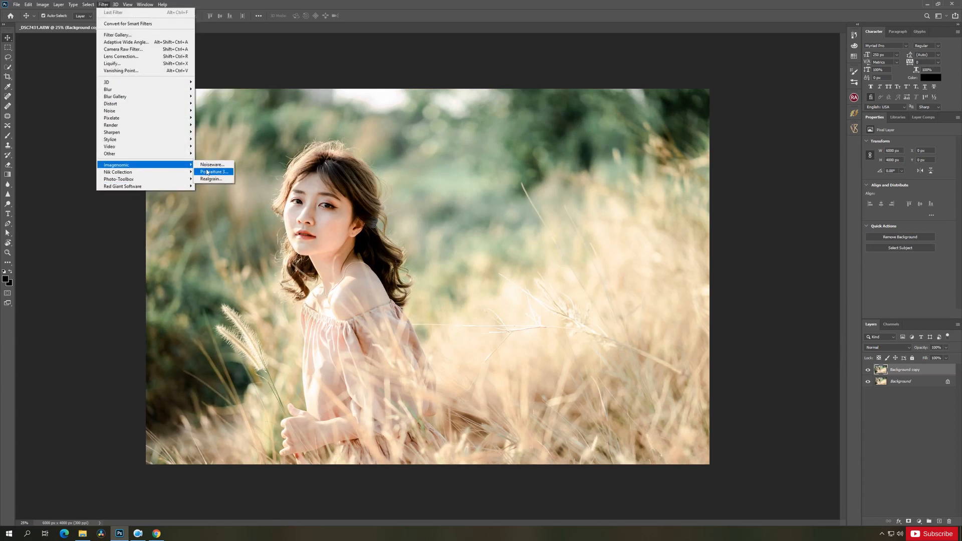
click(211, 172)
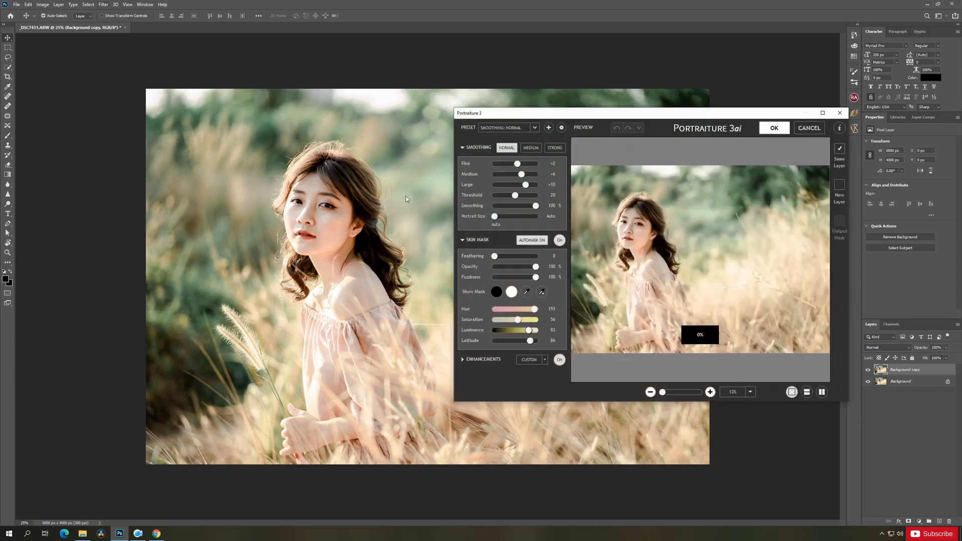
click(775, 128)
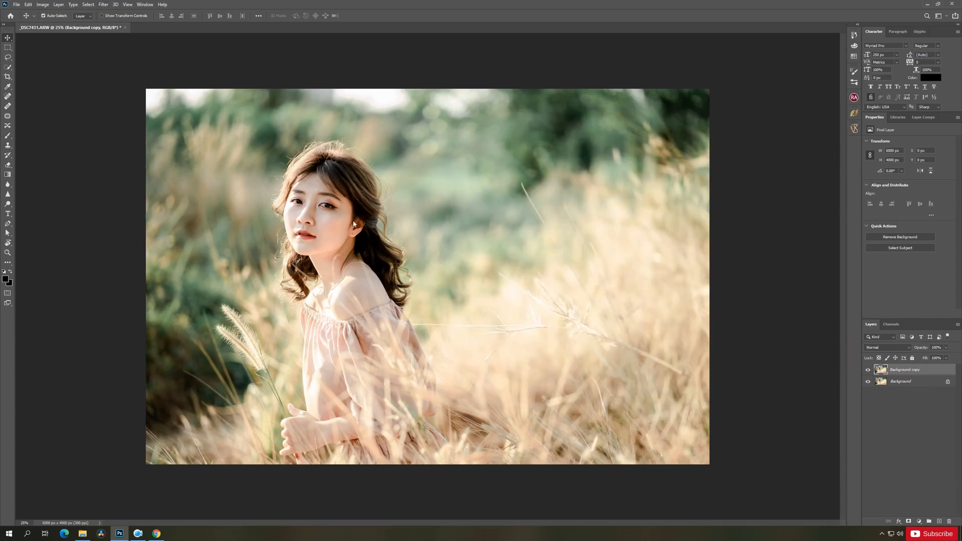
Compare the face before and after smoothing by toggling the Background copy layer's visibility
key(z)
click(324, 218)
drag(324, 218, 337, 226)
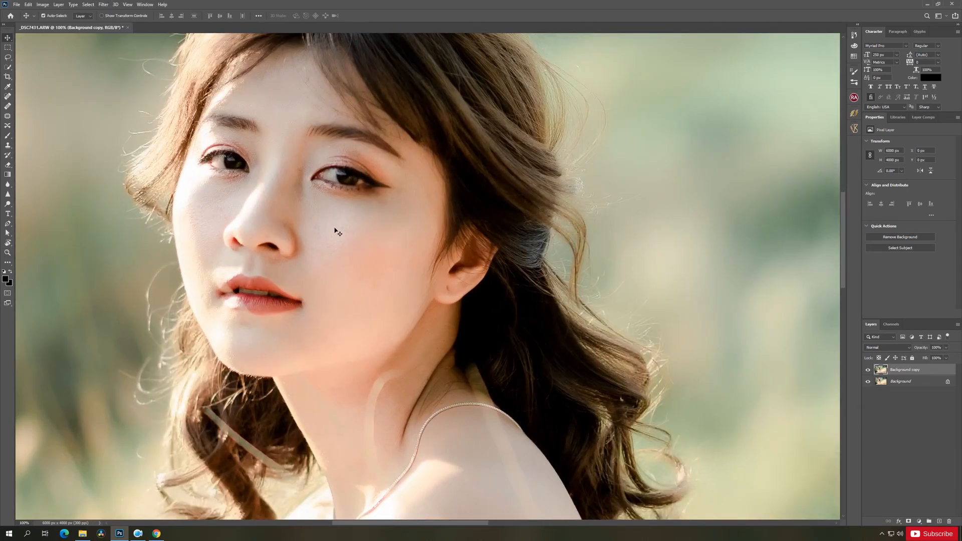
key(v)
click(868, 369)
click(869, 370)
click(869, 370)
click(868, 370)
click(869, 370)
click(868, 370)
click(868, 370)
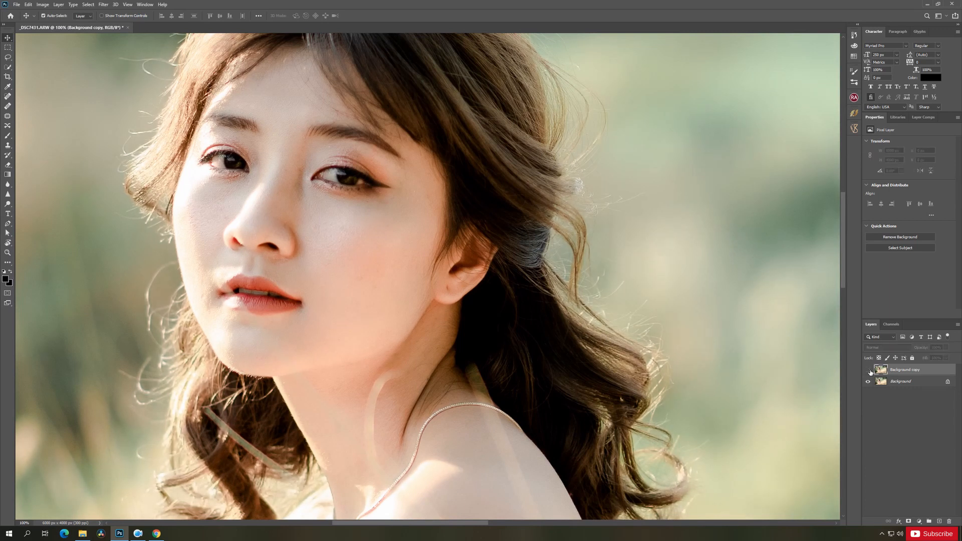
click(869, 370)
click(869, 371)
click(870, 372)
Examine the smoothed skin on the face up close and in the whole photo
key(z)
alt+click(390, 302)
alt+click(390, 303)
alt+click(391, 303)
alt+click(391, 303)
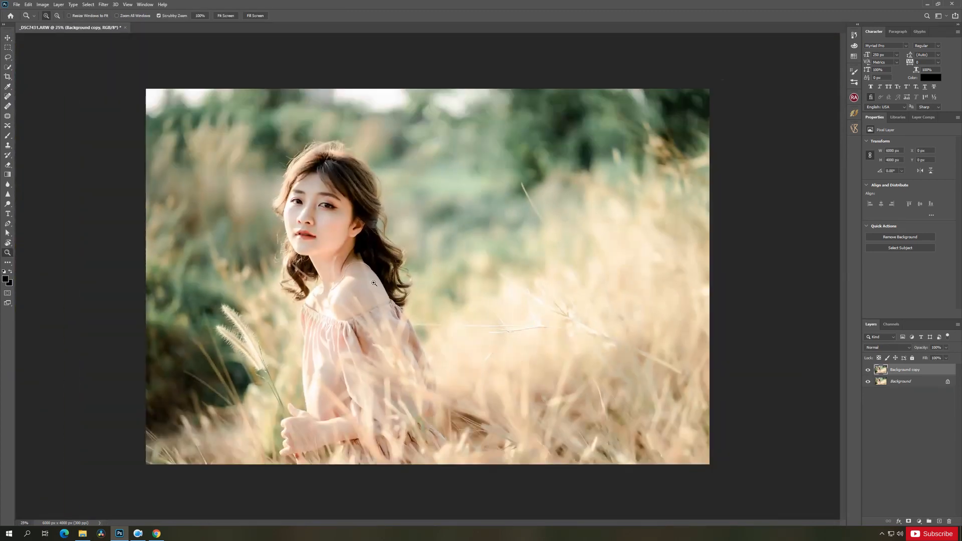
click(374, 283)
alt+click(374, 283)
click(316, 229)
click(316, 229)
click(316, 229)
click(316, 229)
click(316, 228)
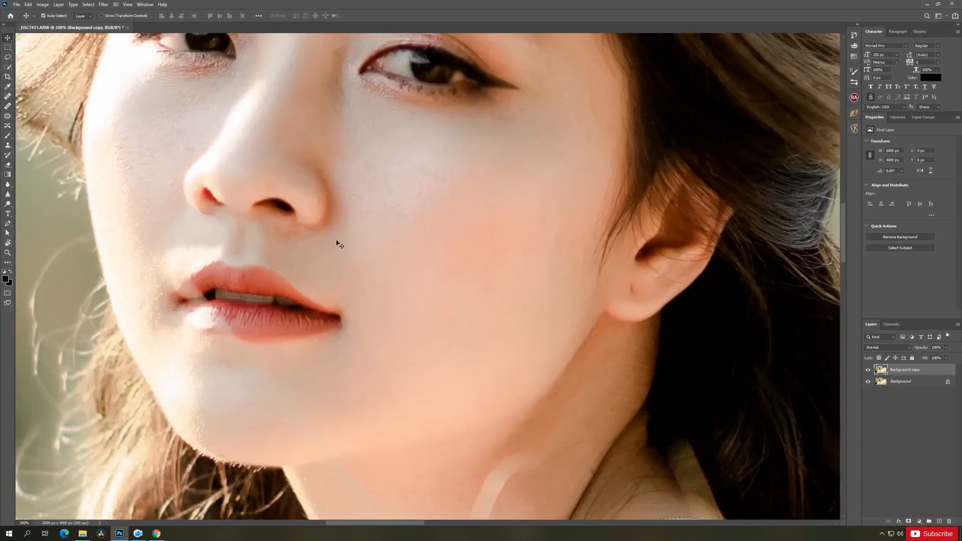
alt+click(406, 263)
alt+click(407, 263)
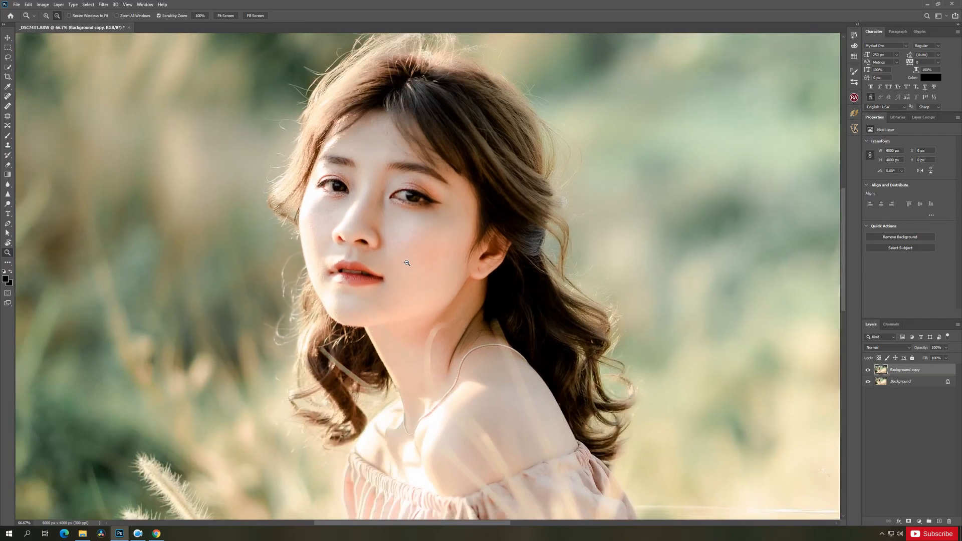
alt+click(407, 263)
key(v)
Add a layer mask to the Background copy layer and fill it with black
click(909, 521)
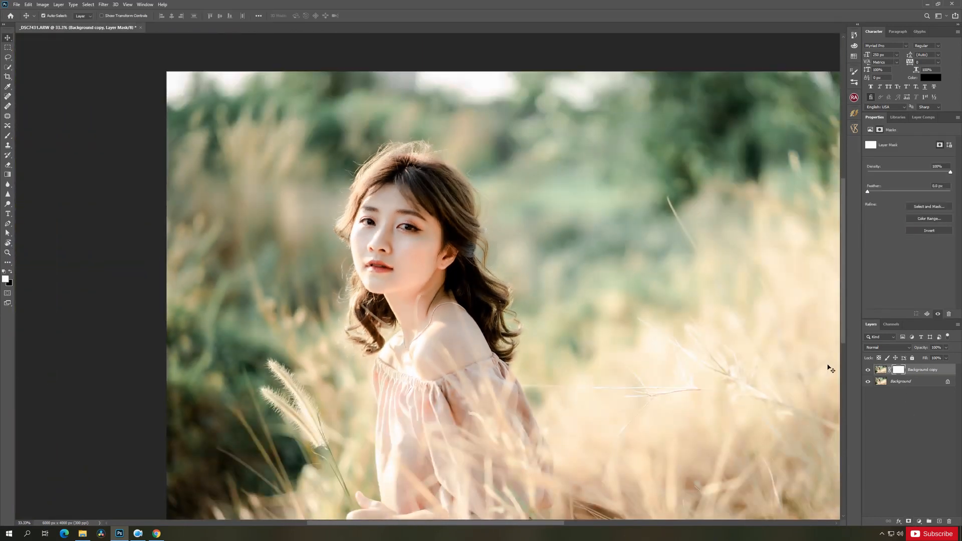
click(10, 271)
key(alt+BackSpace)
Paint white on the mask at 50% brush opacity over the cheeks, nose and chin to reveal the smoothed skin
key(b)
scroll(419, 251, up, 3)
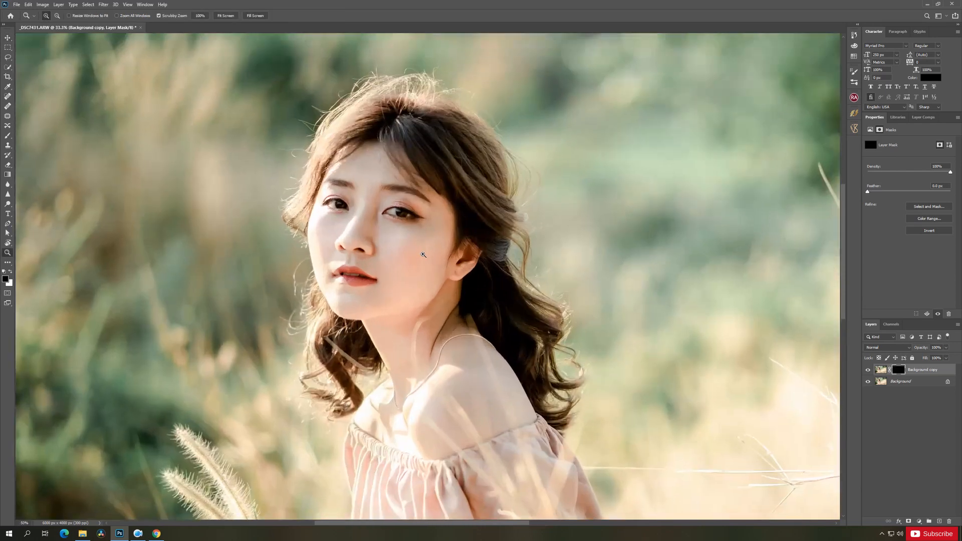
drag(401, 258, 388, 283)
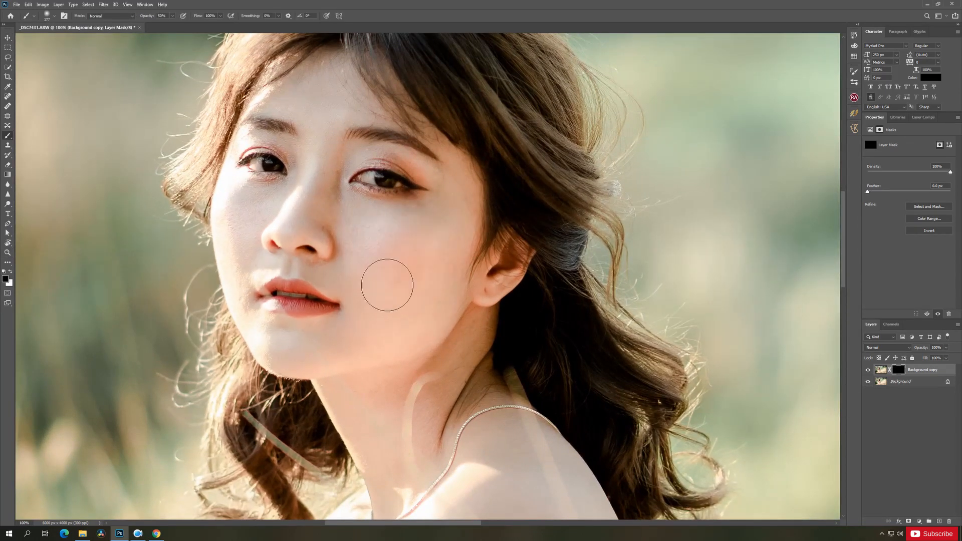
key(x)
drag(367, 242, 377, 246)
mouse_move(403, 275)
mouse_down()
mouse_move(397, 312)
mouse_move(445, 298)
mouse_move(464, 338)
mouse_move(408, 368)
mouse_move(430, 361)
mouse_move(337, 374)
mouse_up()
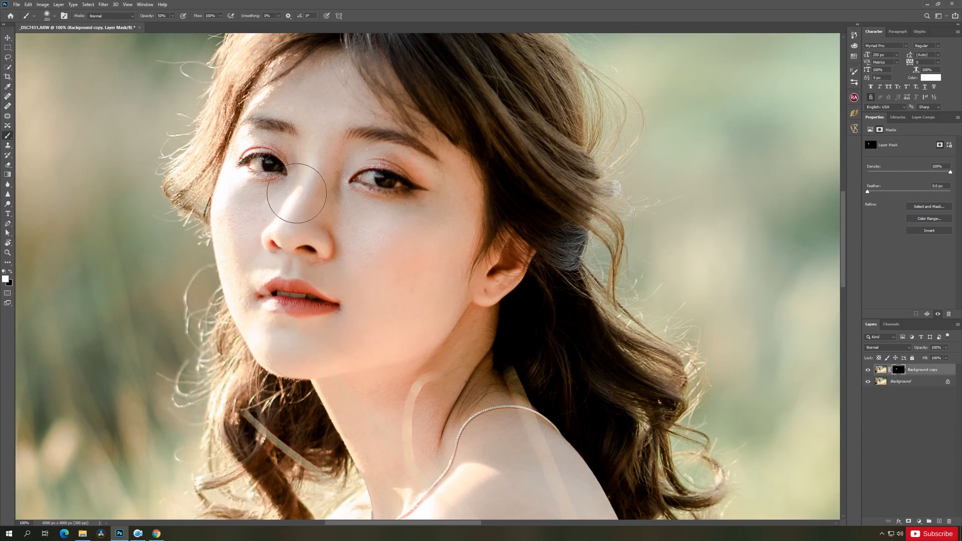
mouse_move(317, 231)
mouse_down()
mouse_move(341, 231)
mouse_move(329, 231)
mouse_up()
mouse_move(362, 233)
mouse_down()
mouse_move(380, 265)
mouse_move(318, 305)
mouse_move(338, 373)
mouse_move(426, 359)
mouse_move(456, 343)
mouse_move(482, 233)
mouse_up()
Paint white on the mask over the rest of the face, the neck and the bare shoulder
drag(316, 218, 330, 259)
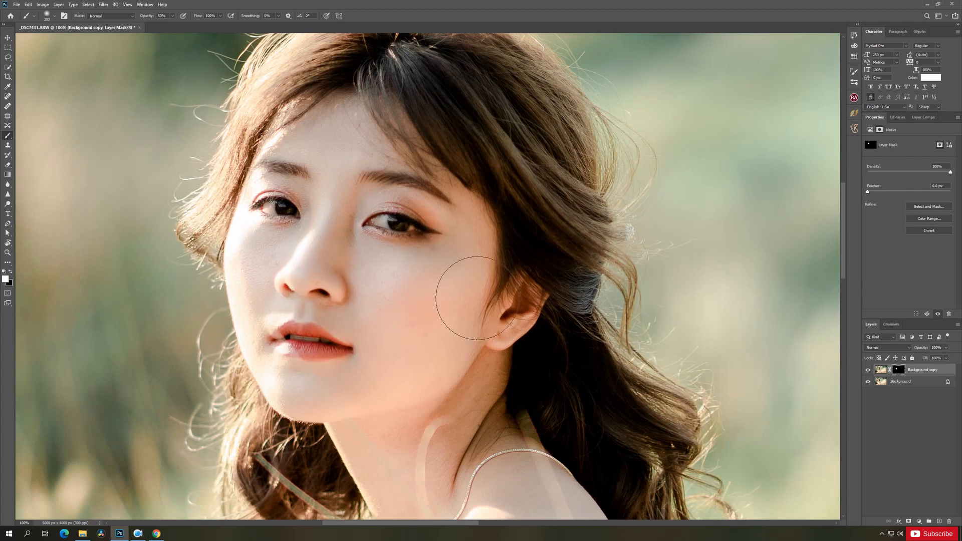
drag(397, 338, 326, 210)
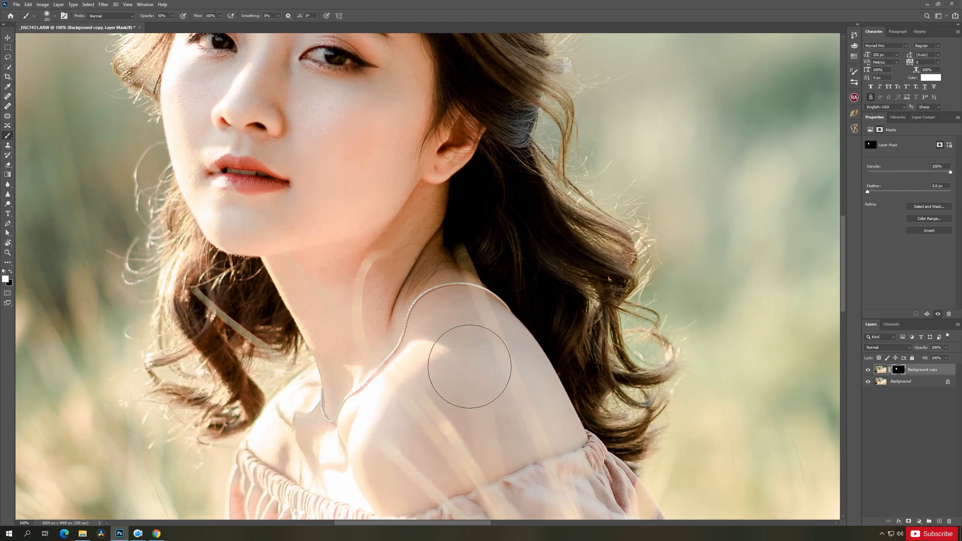
mouse_move(540, 422)
mouse_down()
mouse_move(465, 327)
mouse_move(507, 379)
mouse_move(400, 423)
mouse_move(432, 345)
mouse_move(467, 334)
mouse_move(290, 382)
mouse_move(308, 340)
mouse_move(344, 413)
mouse_move(422, 391)
mouse_up()
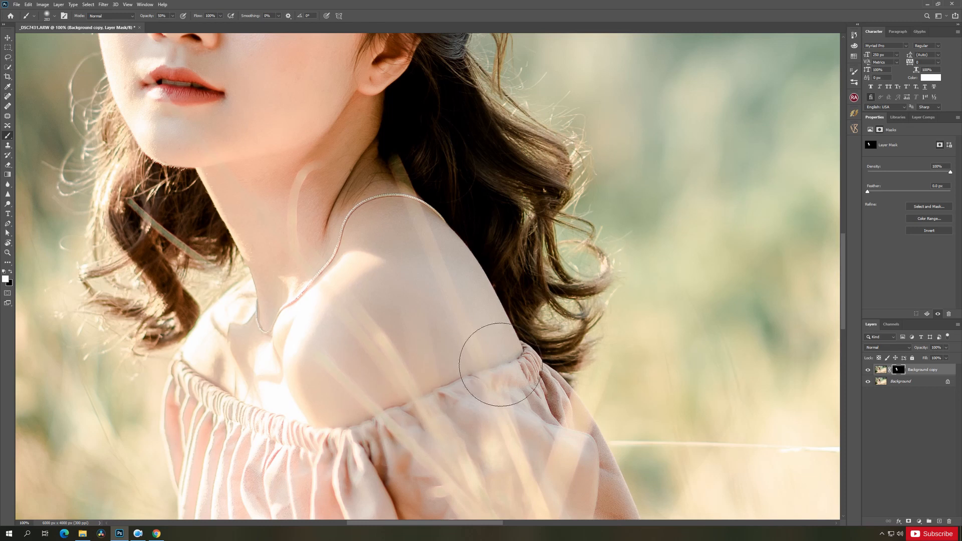
Examine the smoothed skin from the shoulder up to the face, and in the whole photo
drag(353, 321, 384, 432)
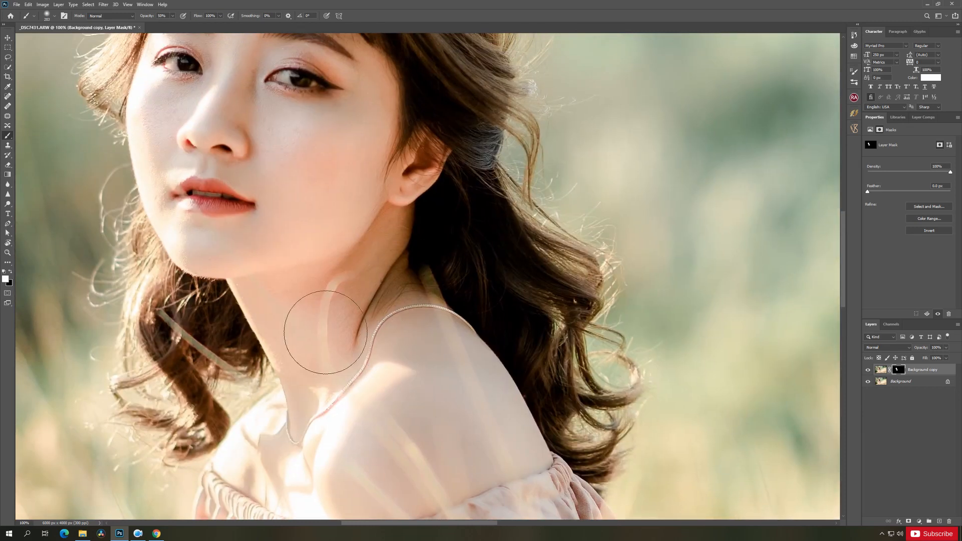
drag(286, 282, 364, 446)
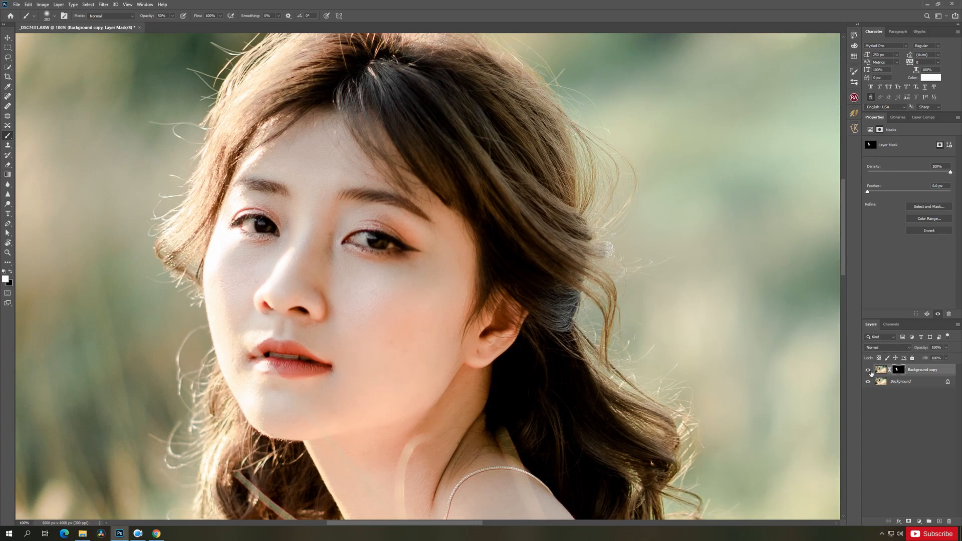
ctrl+alt+click(361, 296)
ctrl+alt+click(361, 296)
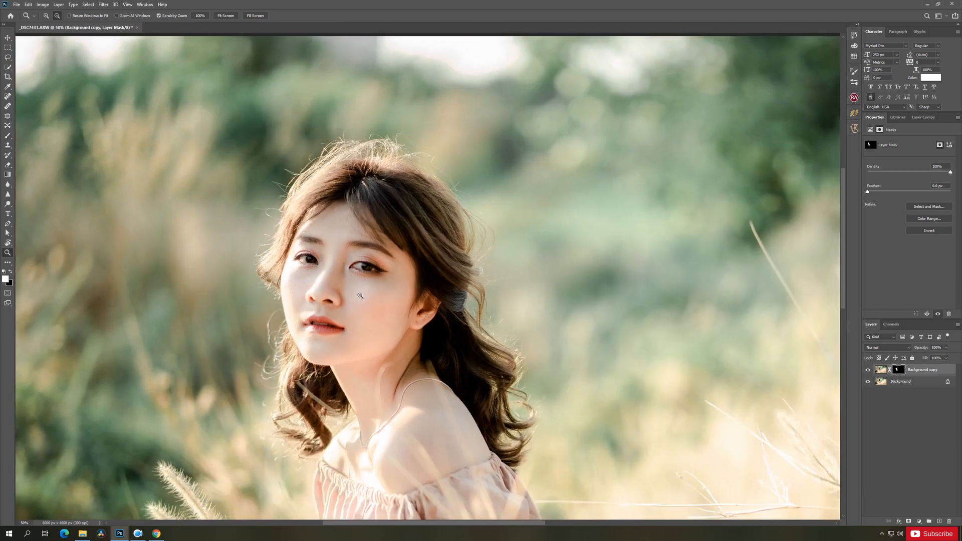
ctrl+alt+click(361, 297)
ctrl+alt+click(361, 296)
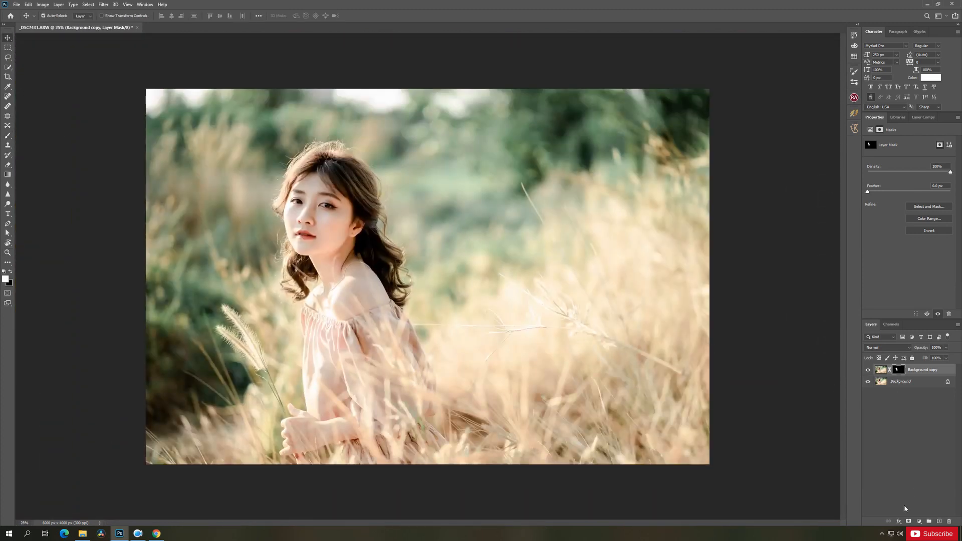
key(ctrl+plus)
key(ctrl+plus)
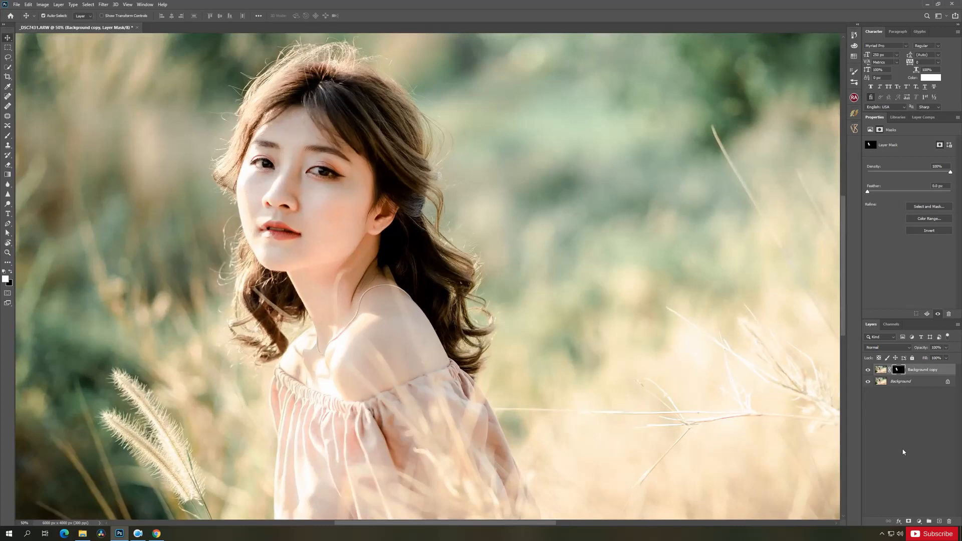
Apply Beautify's Sharpen effect to the portrait from its noise reduction and sharpness set
click(855, 114)
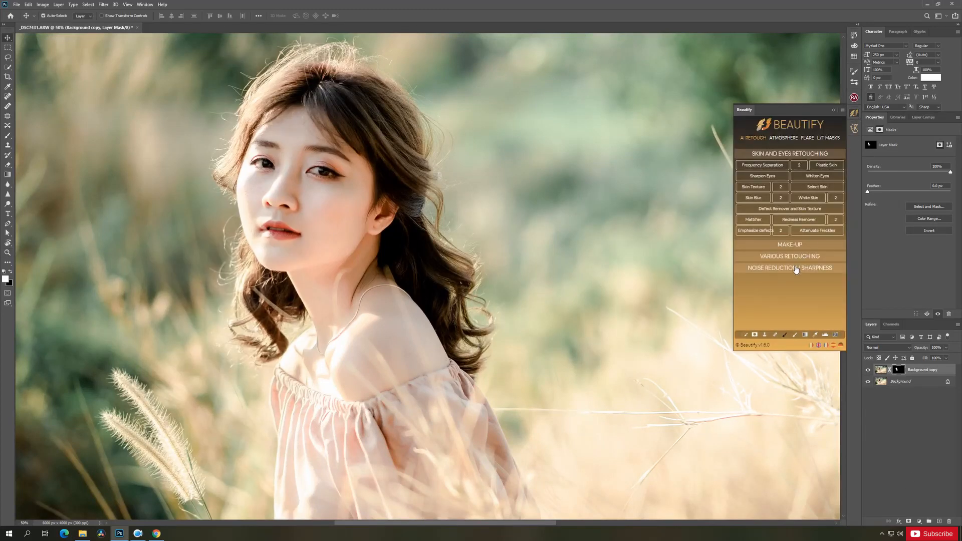
click(797, 268)
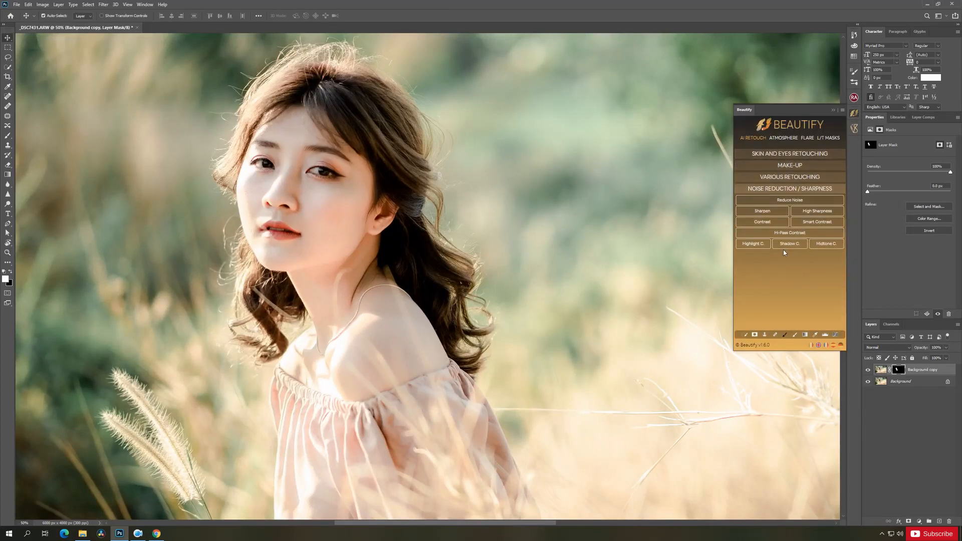
click(768, 212)
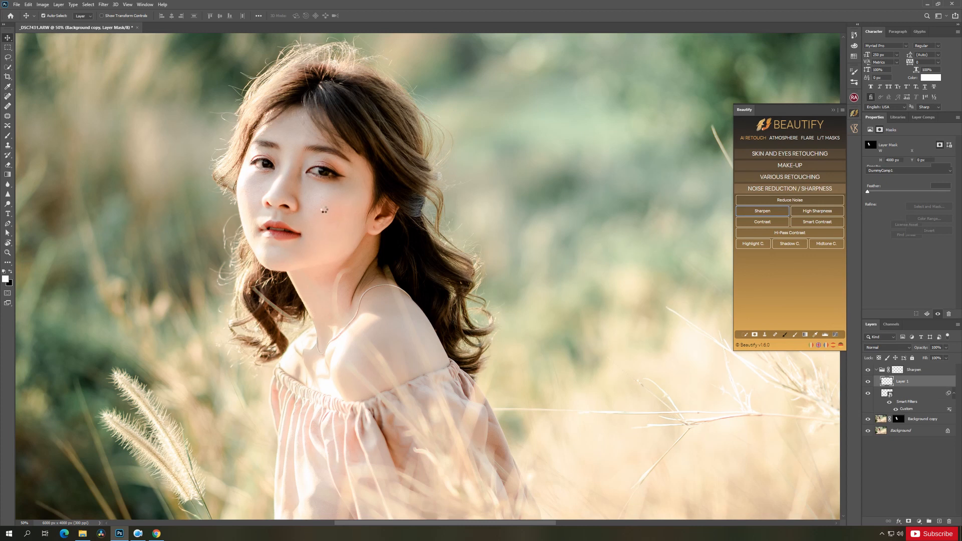
scroll(318, 204, up, 1)
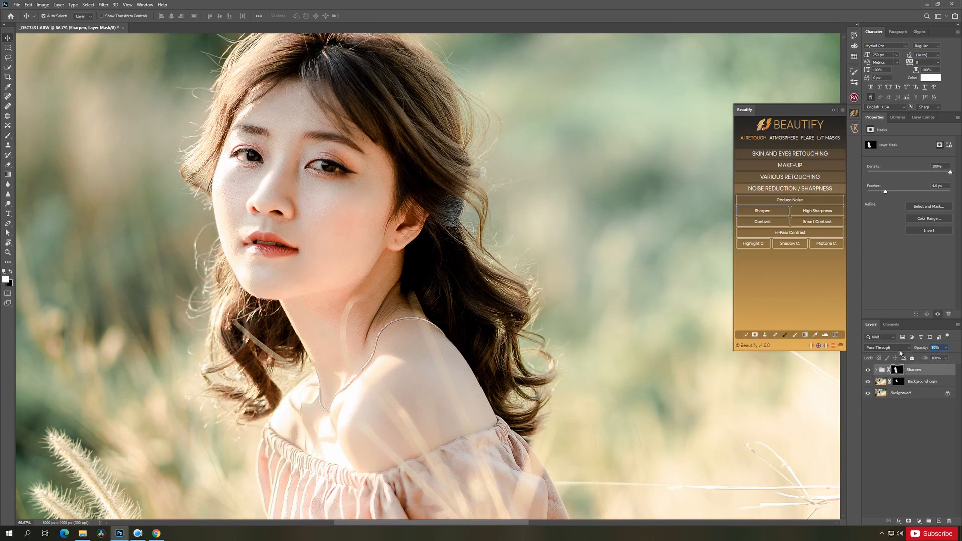
Reduce the Sharpen group's opacity and compare the portrait with the group hidden and shown
text(0)
click(870, 372)
click(870, 372)
drag(373, 213, 403, 272)
ctrl+click(424, 260)
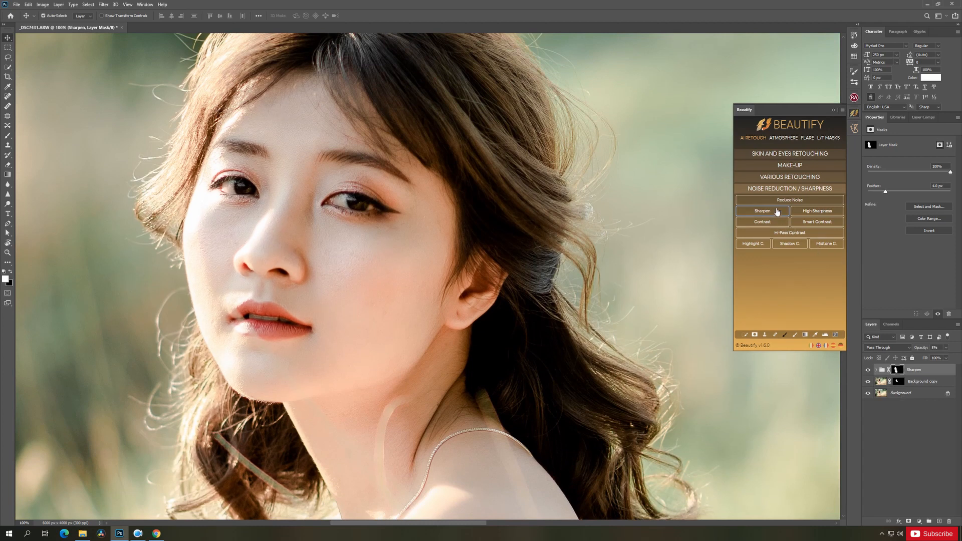
Merge all visible layers into a new layer above the Sharpen group and apply Beautify's Reduce Noise to it
click(791, 200)
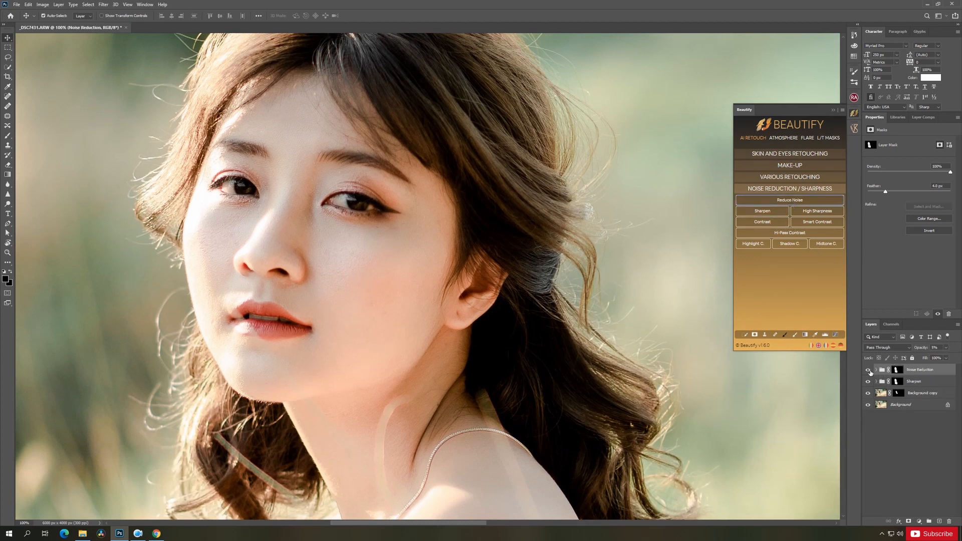
key(Delete)
key(ctrl+alt+shift+e)
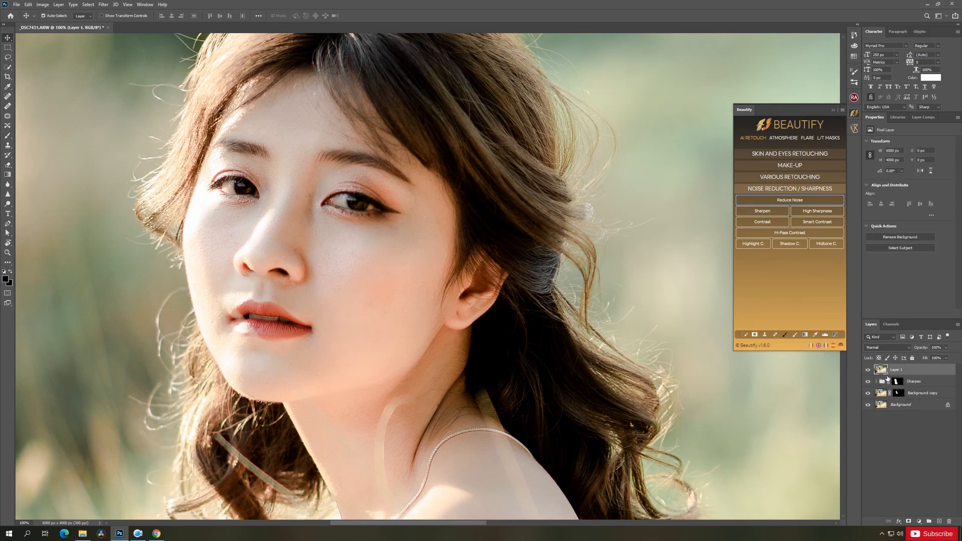
click(791, 200)
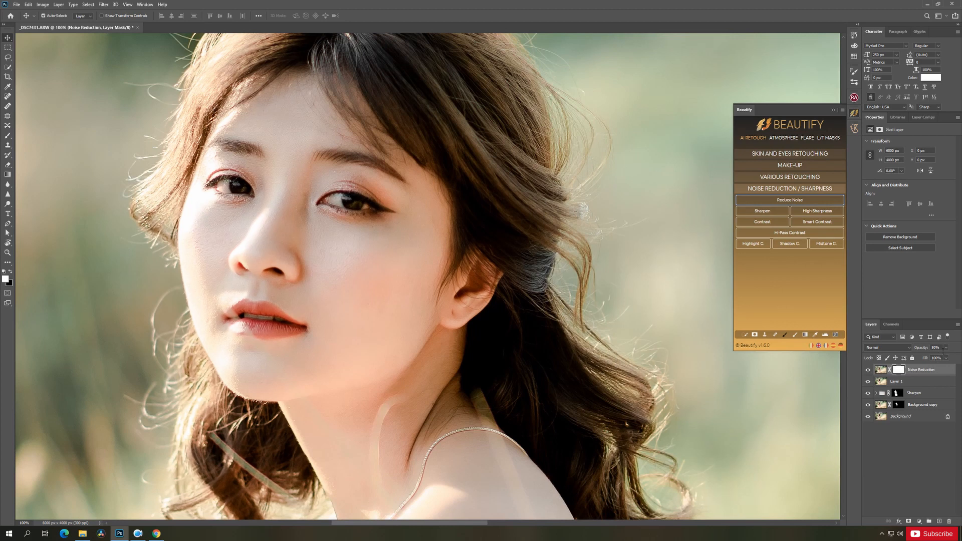
Set the Noise Reduction layer's opacity to 40% and compare the photo with that layer hidden and shown
click(946, 348)
click(868, 370)
click(869, 371)
scroll(364, 267, down, 4)
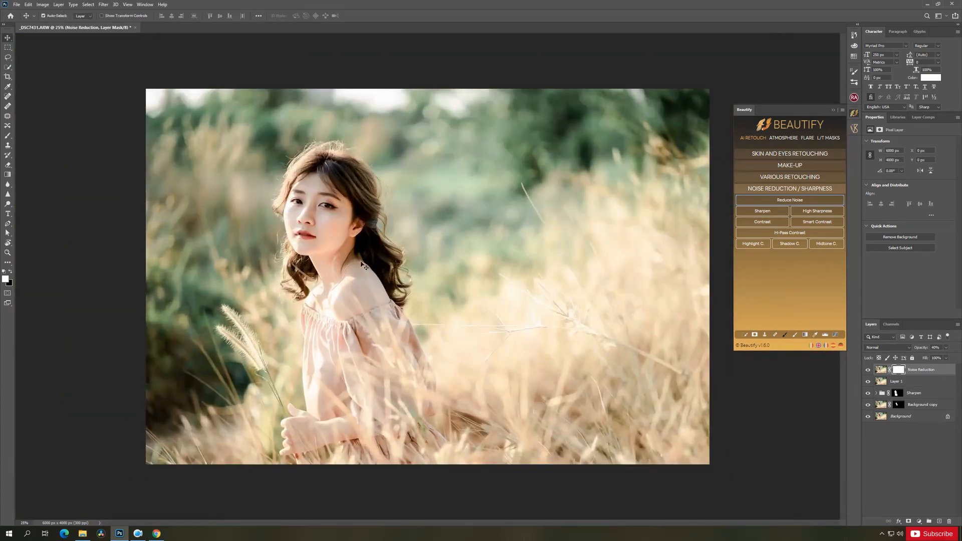
click(834, 111)
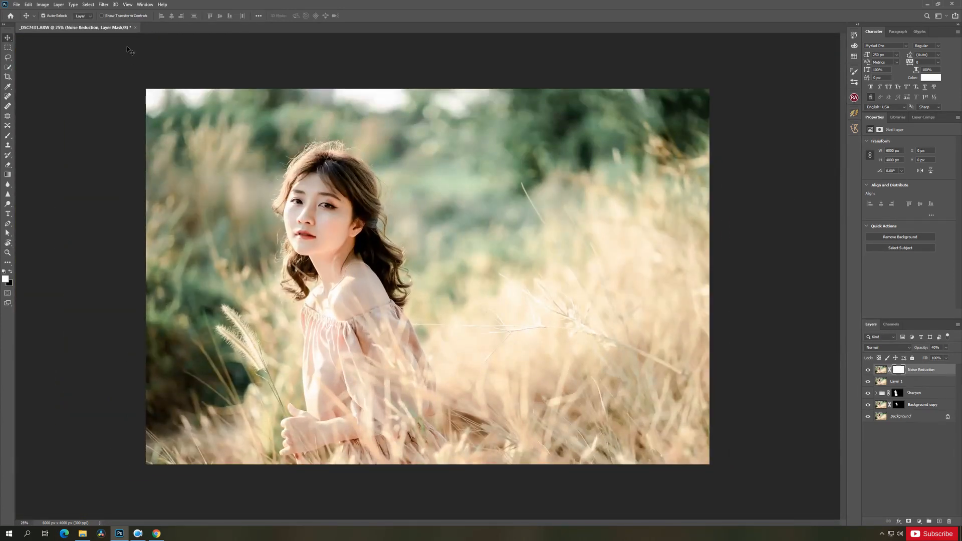
Merge all visible layers into a new top layer and open the Oil Paint filter on it
key(ctrl+shift+alt+n)
key(ctrl+shift+alt+e)
click(103, 4)
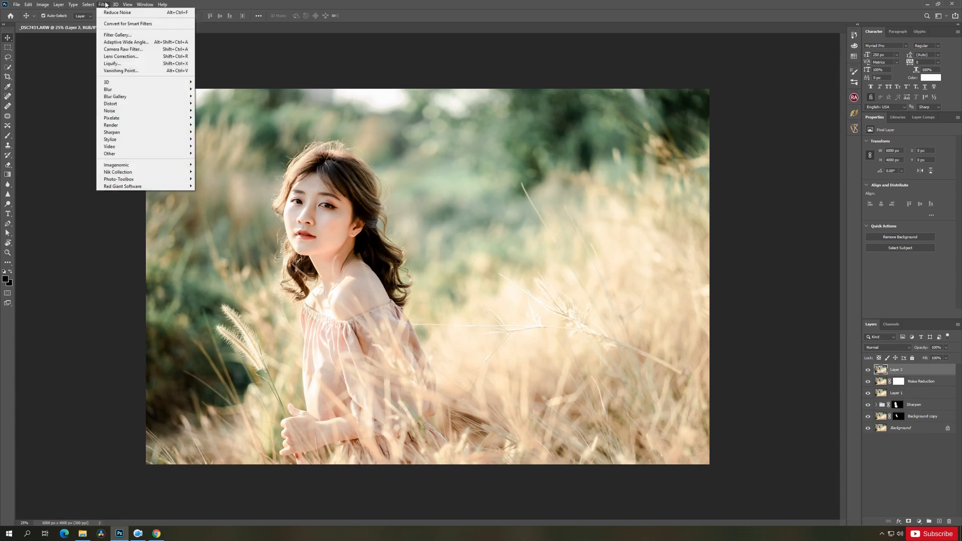
mouse_move(152, 111)
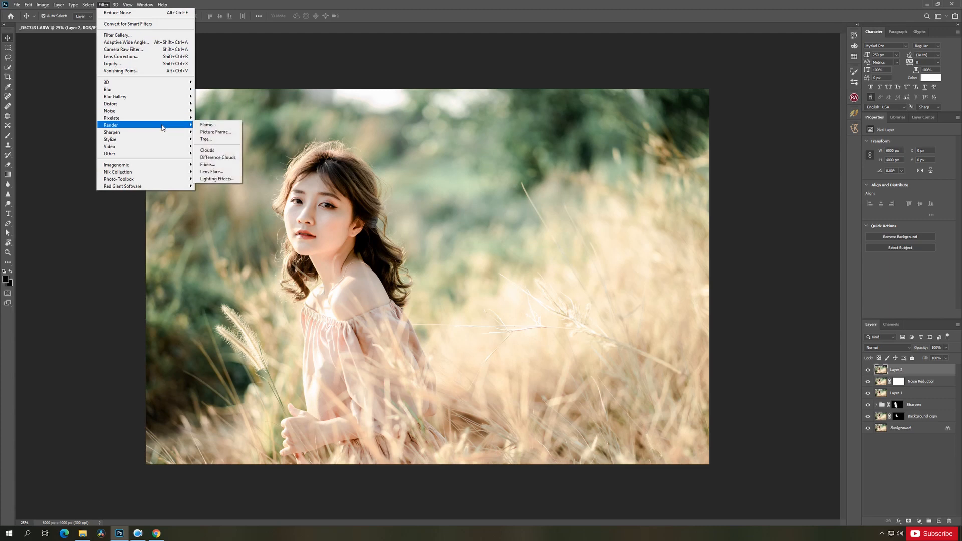
mouse_move(187, 142)
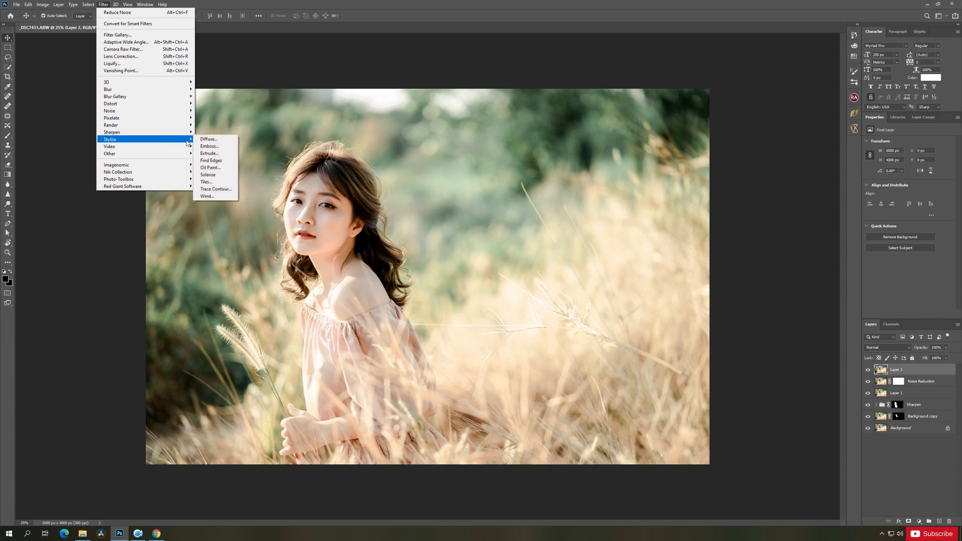
click(213, 167)
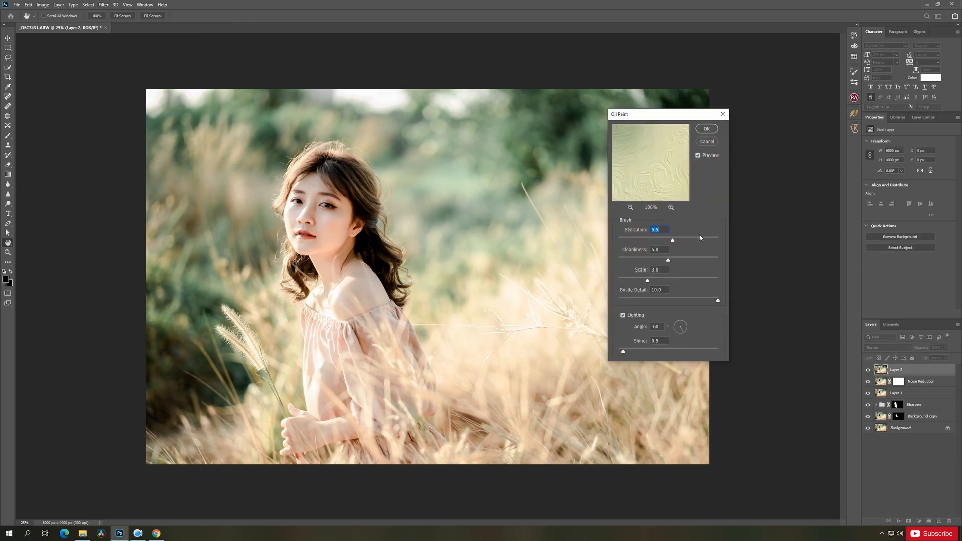
Tune the Oil Paint stylization, cleanliness and scale, and apply the filter to the merged layer
drag(674, 242, 663, 243)
drag(639, 280, 654, 261)
mouse_move(659, 241)
mouse_down()
mouse_move(644, 242)
mouse_move(668, 241)
mouse_up()
drag(670, 242, 659, 261)
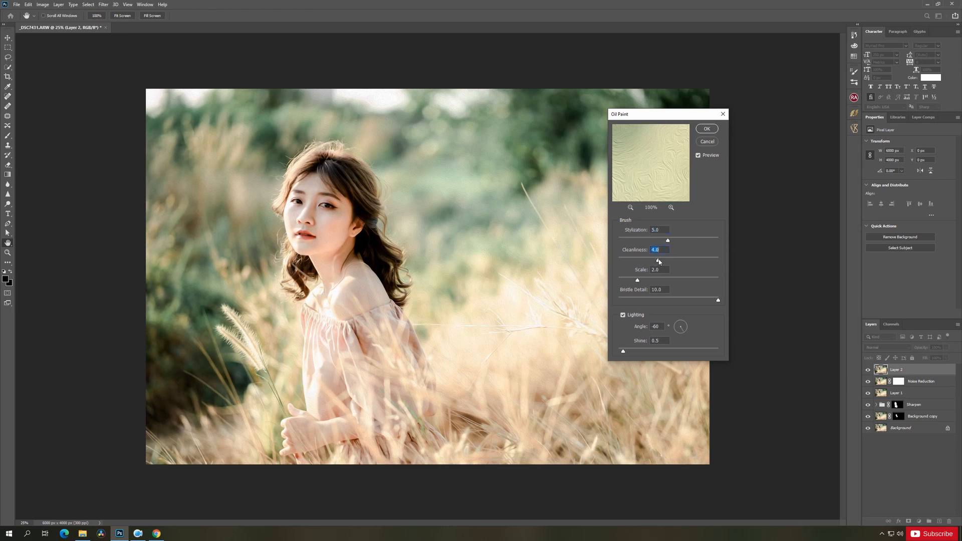
click(640, 280)
drag(668, 242, 676, 242)
click(662, 261)
click(707, 129)
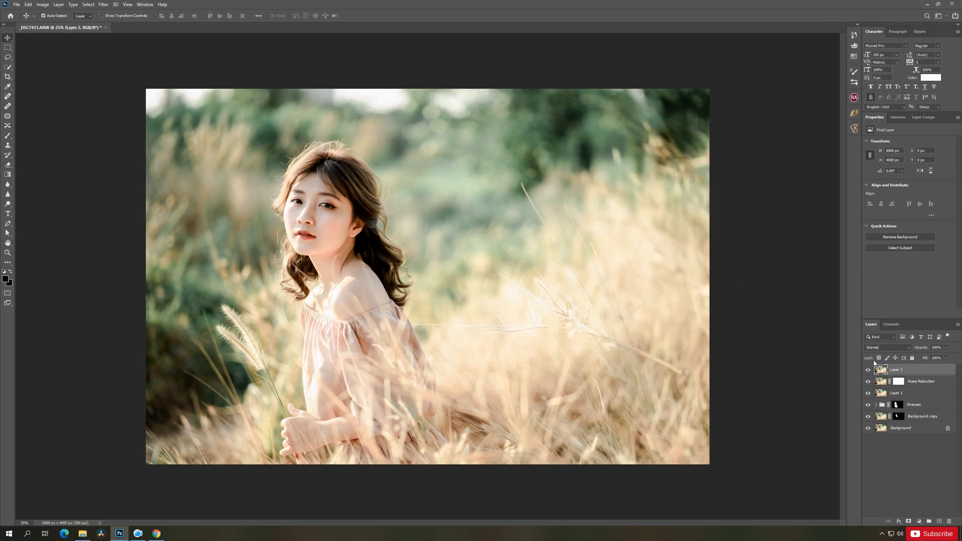
Compare the photo with and without the oil-painted Layer 2, add a layer mask to it and invert the mask to black
click(869, 370)
click(869, 370)
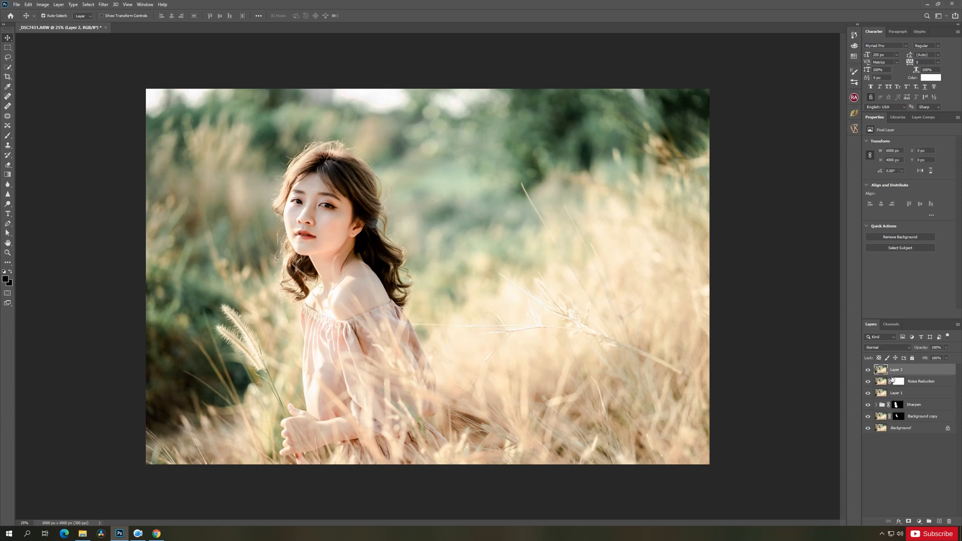
click(909, 522)
click(11, 272)
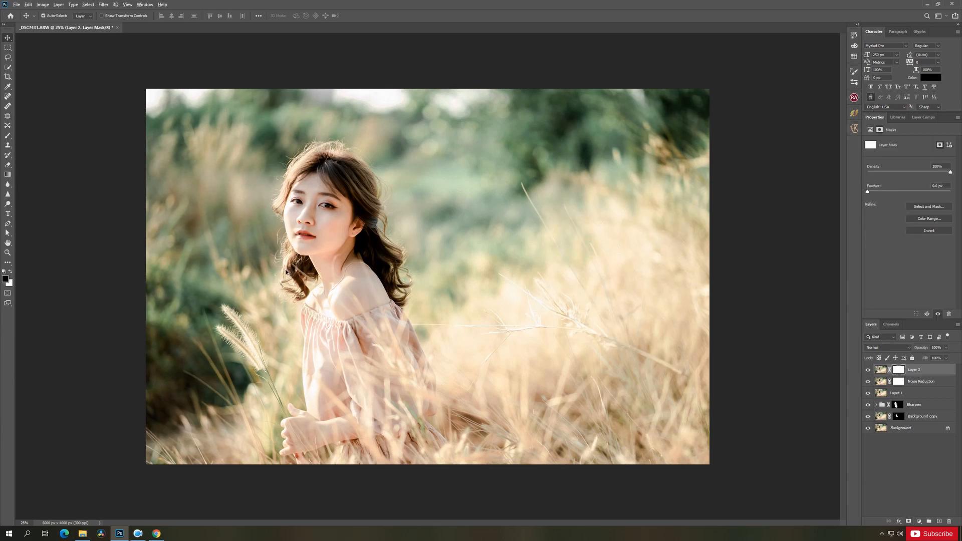
key(ctrl+i)
Paint white on the Layer 2 mask at 34% brush opacity over the hair on the crown and side of the head
ctrl+click(340, 215)
ctrl+click(340, 215)
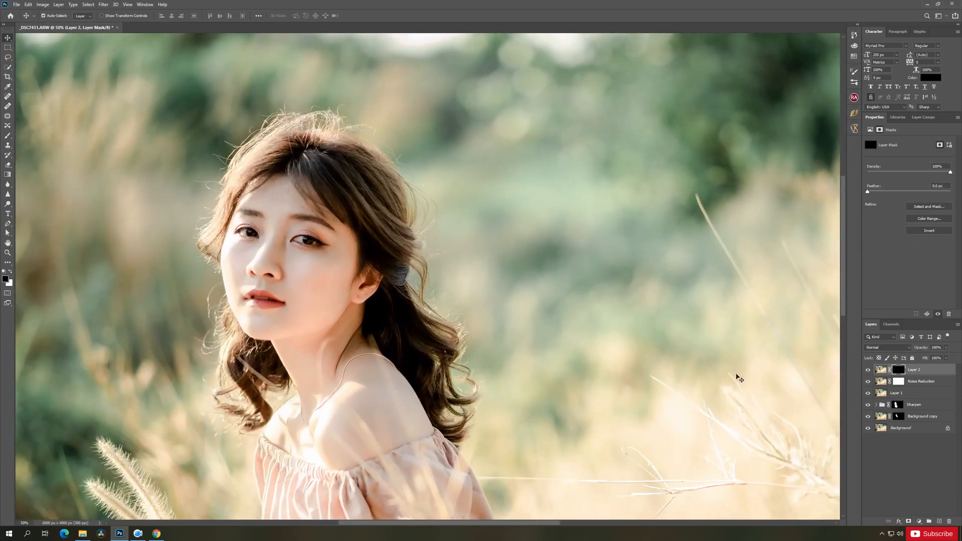
key(b)
mouse_move(326, 211)
mouse_down()
mouse_move(309, 212)
mouse_move(340, 197)
mouse_up()
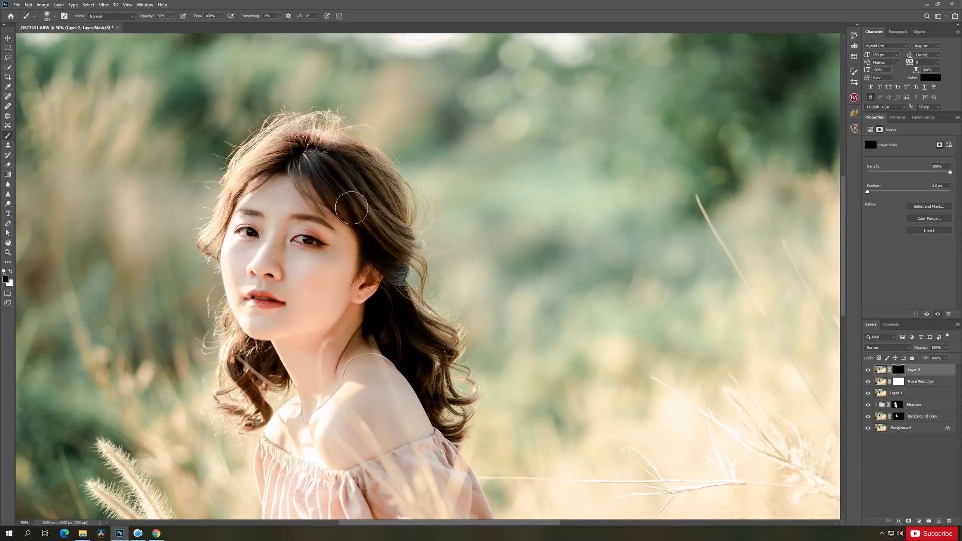
click(173, 16)
drag(168, 26, 168, 27)
click(13, 270)
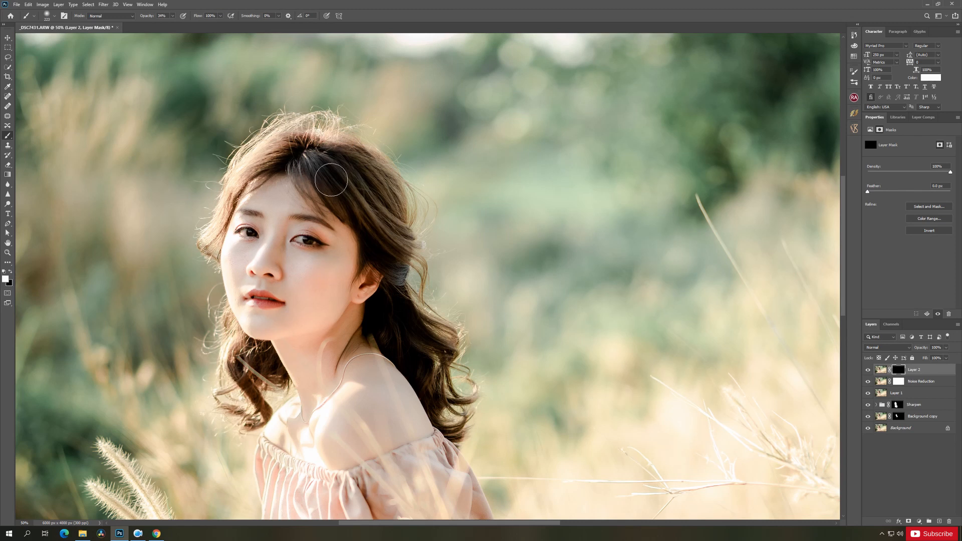
mouse_move(381, 211)
mouse_down()
mouse_move(392, 218)
mouse_move(367, 160)
mouse_move(421, 235)
mouse_move(399, 266)
mouse_move(382, 251)
mouse_up()
mouse_move(340, 164)
mouse_down()
mouse_move(323, 154)
mouse_move(278, 168)
mouse_move(284, 174)
mouse_move(319, 152)
mouse_move(290, 152)
mouse_move(248, 179)
mouse_move(271, 157)
mouse_up()
drag(373, 238, 379, 238)
Paint white on the Layer 2 mask over the lower curls beside the neck and shoulder
drag(308, 194, 383, 179)
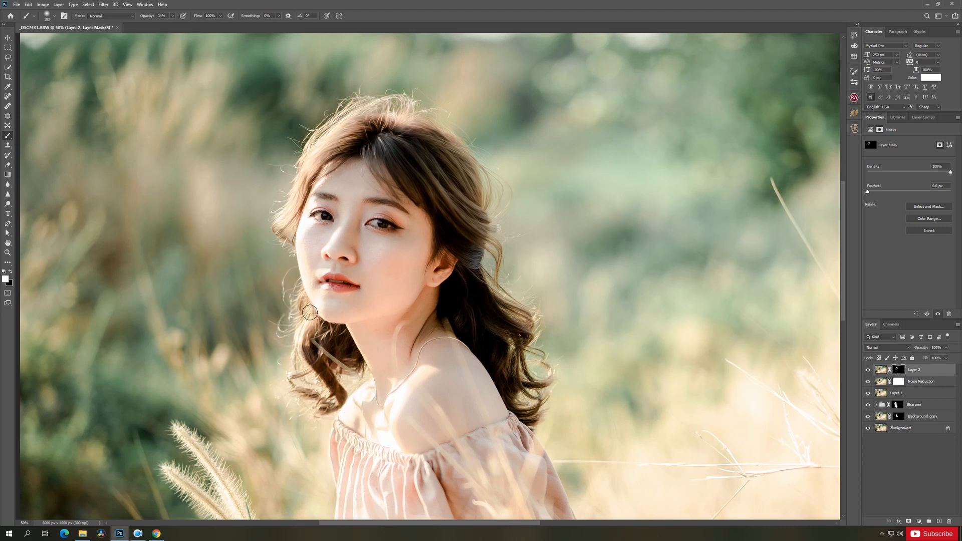
mouse_move(483, 312)
mouse_down()
mouse_move(417, 325)
mouse_move(433, 325)
mouse_up()
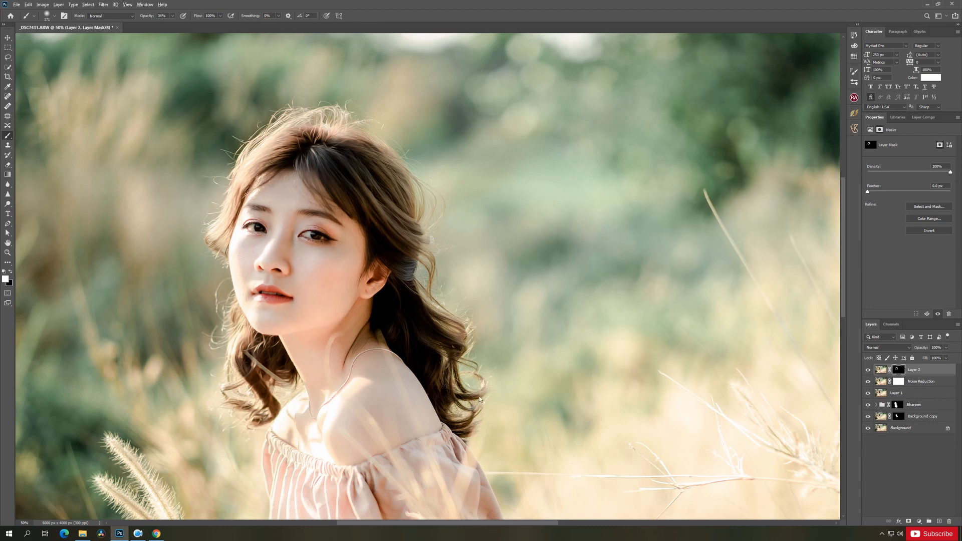
drag(478, 396, 450, 391)
drag(427, 307, 422, 300)
drag(399, 223, 424, 275)
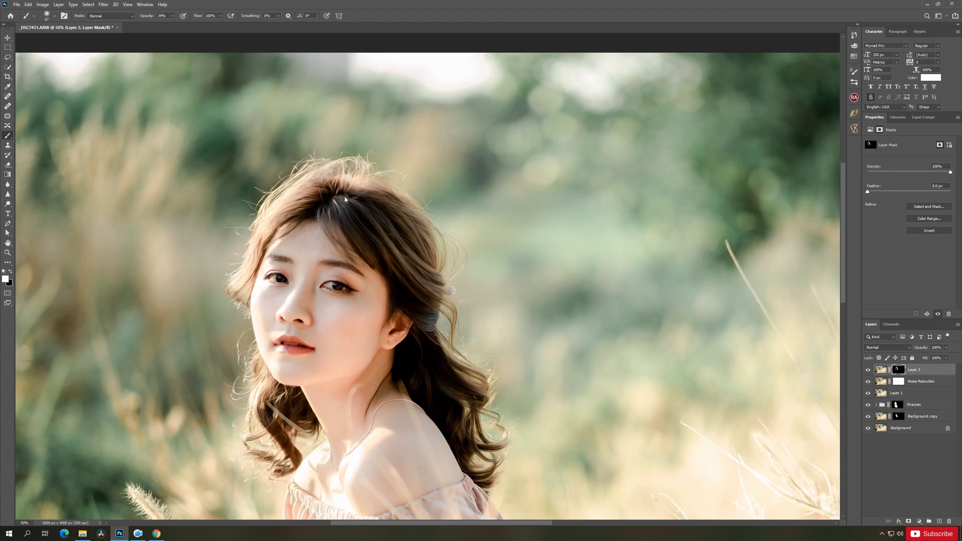
Set Layer 2's opacity to 50% and review the hair up close and in the whole photo
key(z)
drag(393, 245, 386, 243)
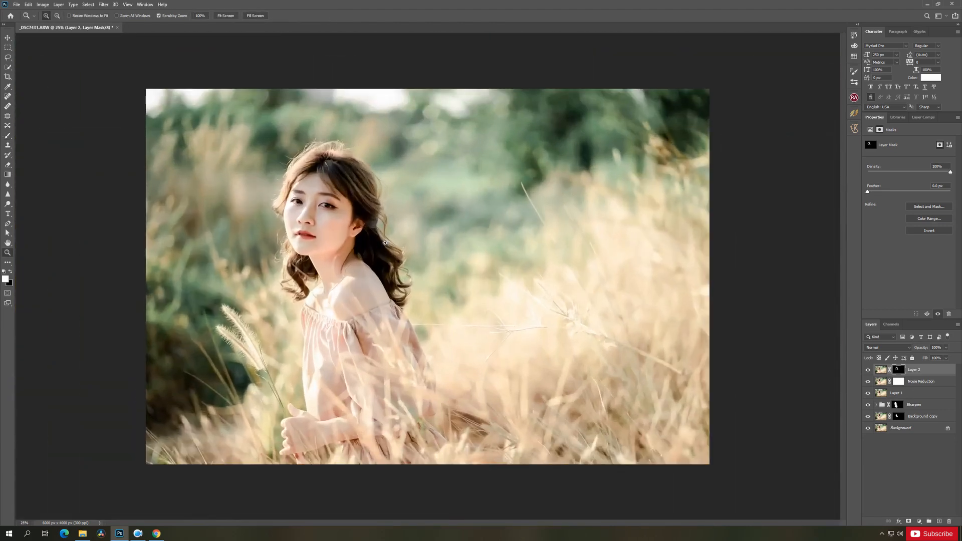
click(358, 219)
key(v)
click(946, 347)
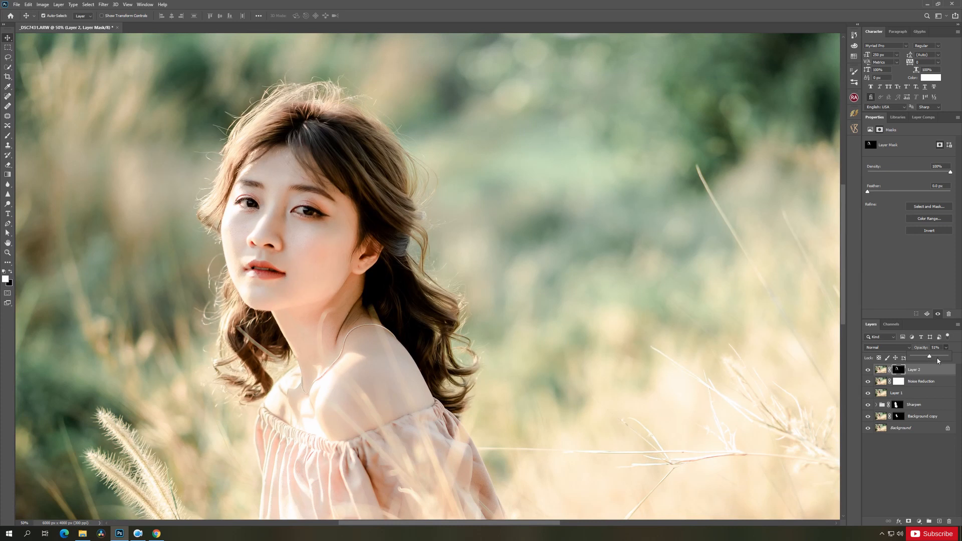
key(z)
alt+click(351, 225)
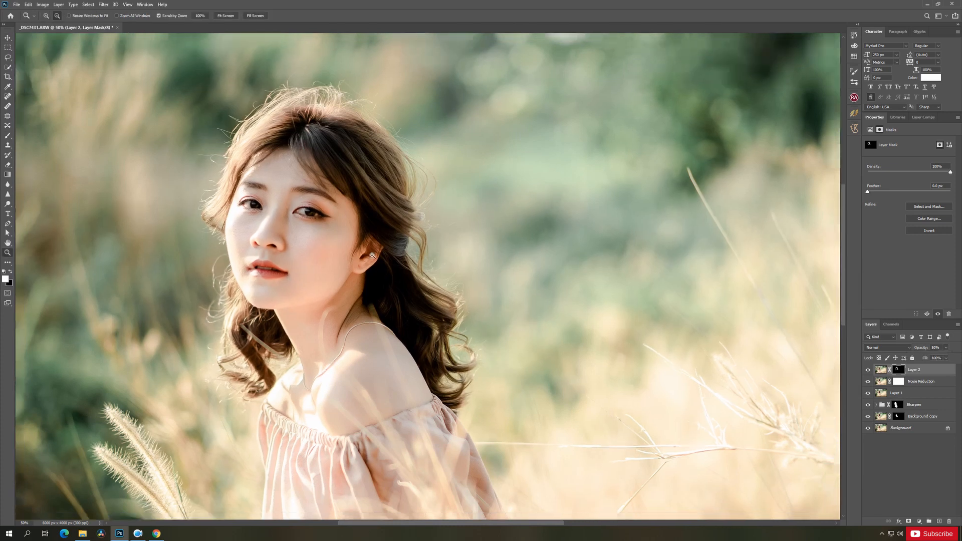
alt+click(351, 225)
click(346, 224)
key(v)
click(348, 226)
drag(352, 228, 337, 276)
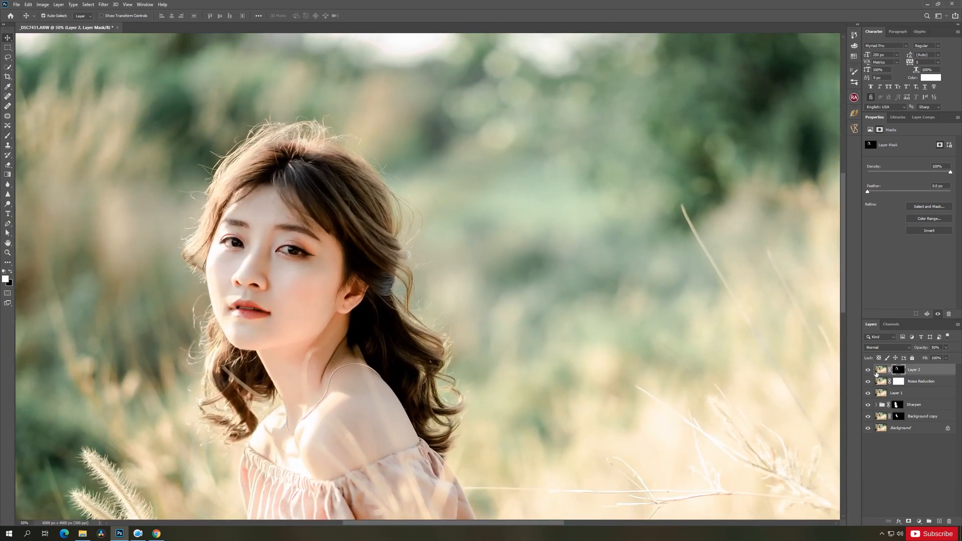
Set Layer 2's opacity to 60%, comparing the hair with the layer hidden and shown
click(868, 371)
click(868, 371)
click(868, 371)
click(869, 371)
click(946, 350)
click(869, 371)
click(869, 371)
key(z)
alt+click(362, 310)
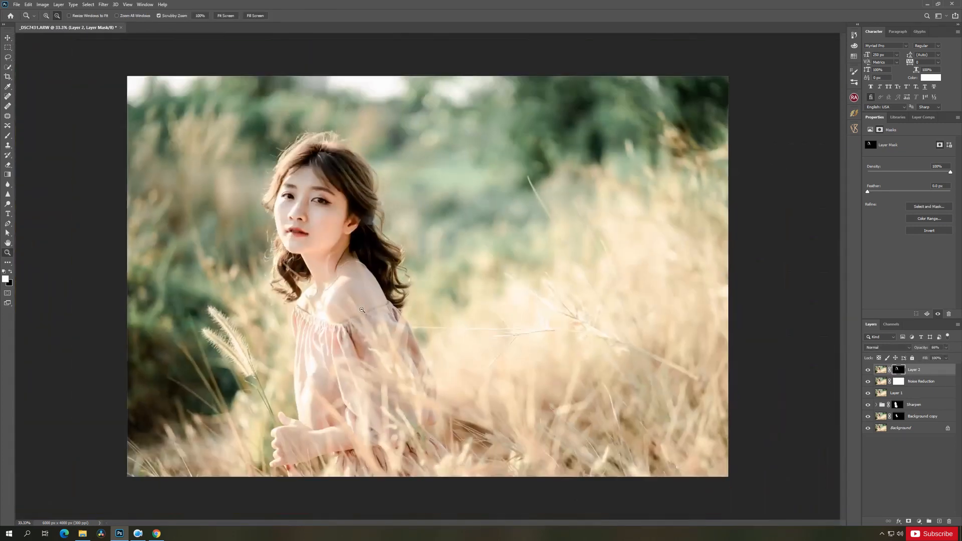
alt+click(362, 310)
click(353, 282)
key(v)
scroll(332, 227, up, 7)
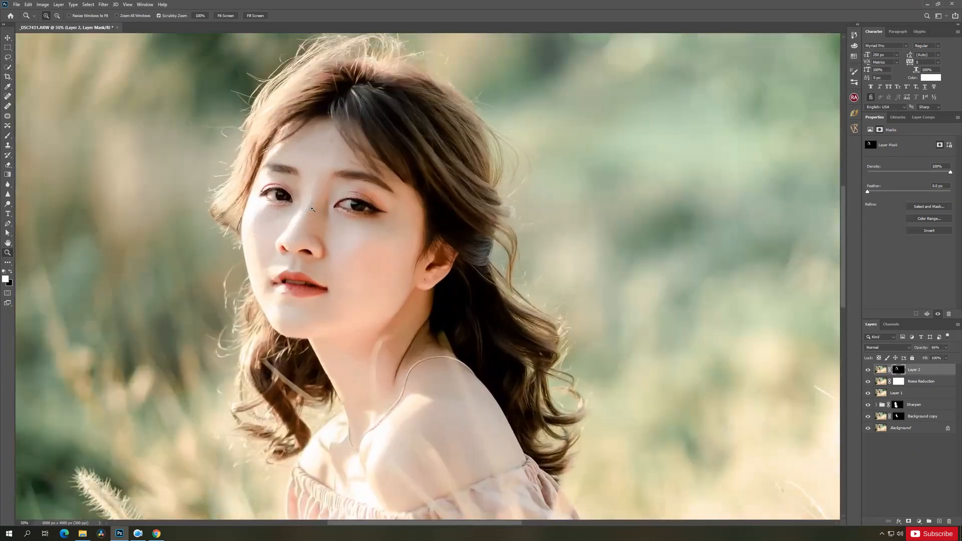
Check the whole portrait, then open Text.png from the Photoshop subfolder of folder 17
scroll(336, 246, down, 3)
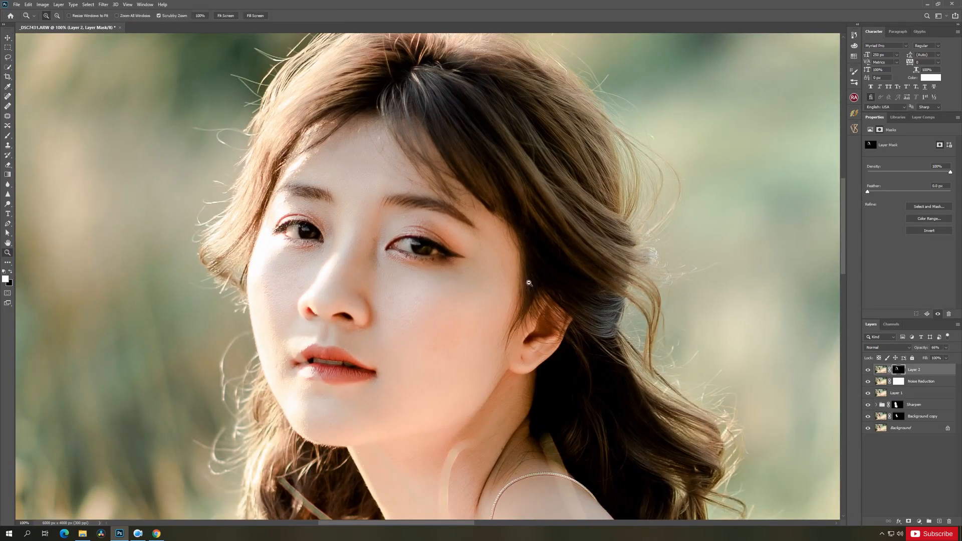
scroll(552, 300, down, 4)
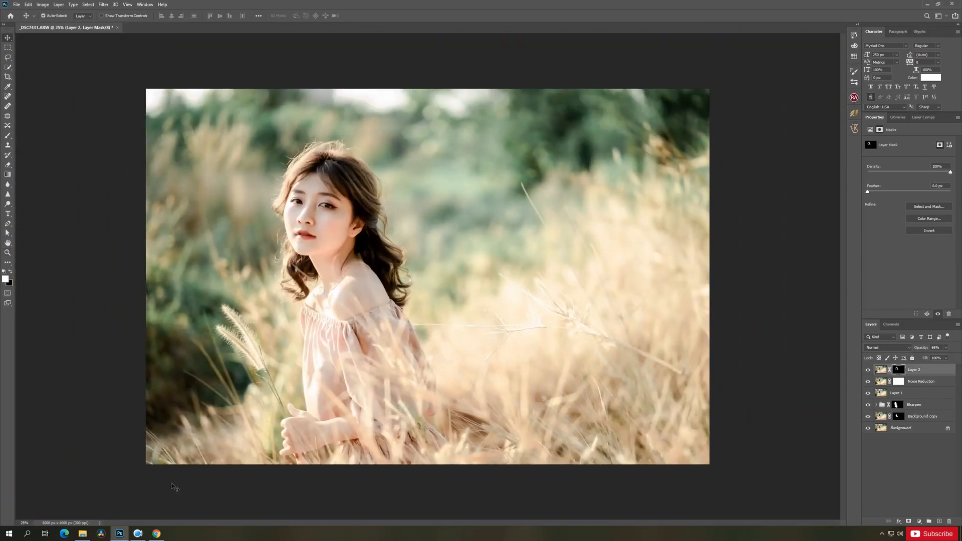
click(82, 533)
click(438, 230)
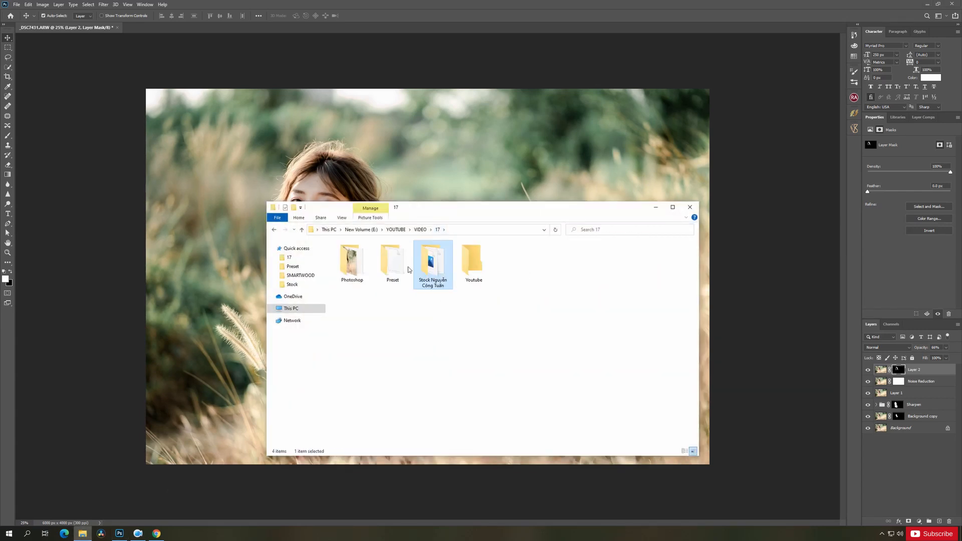
double_click(351, 260)
double_click(391, 266)
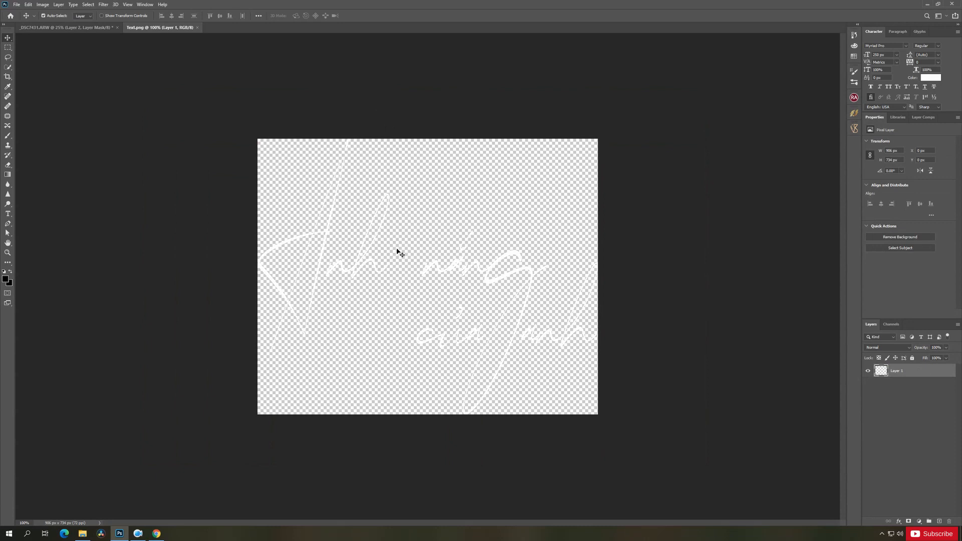
drag(397, 252, 339, 173)
click(512, 209)
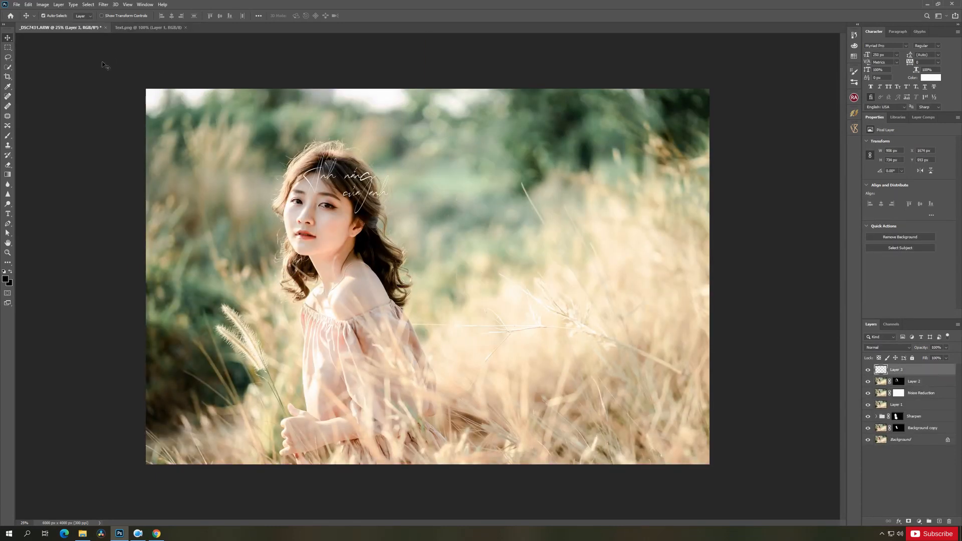
drag(384, 194, 546, 197)
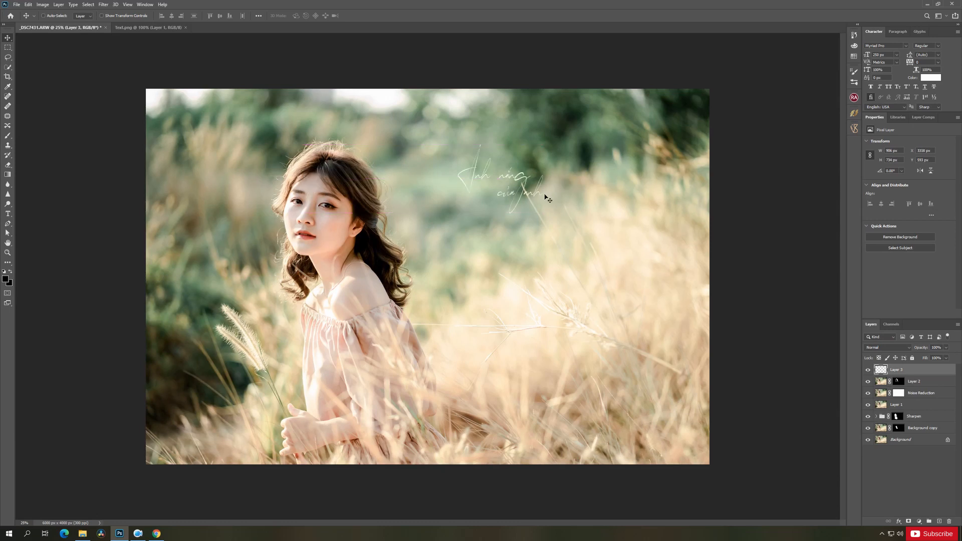
key(Delete)
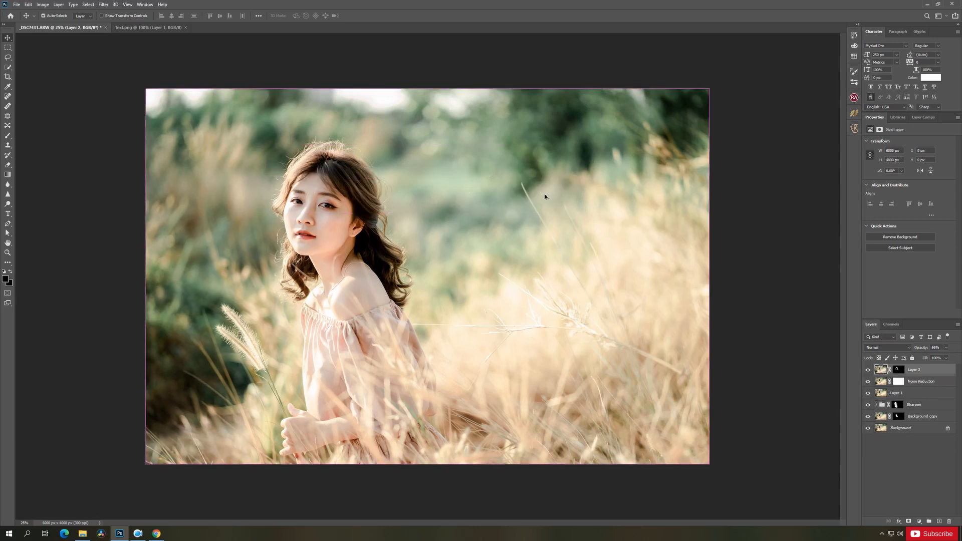
Resize the portrait image to 2048 pixels wide, keeping its proportions
key(ctrl+alt+i)
click(529, 169)
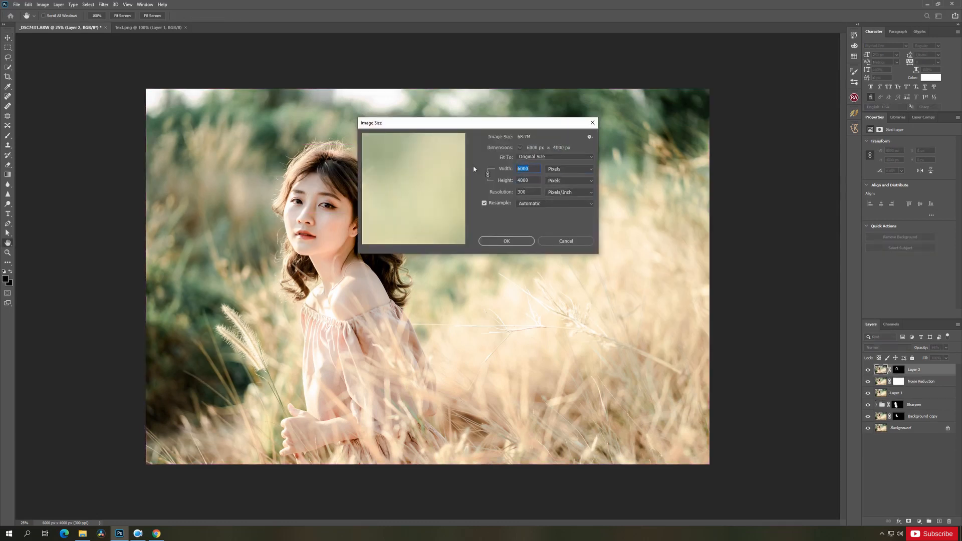
text(2048)
click(504, 241)
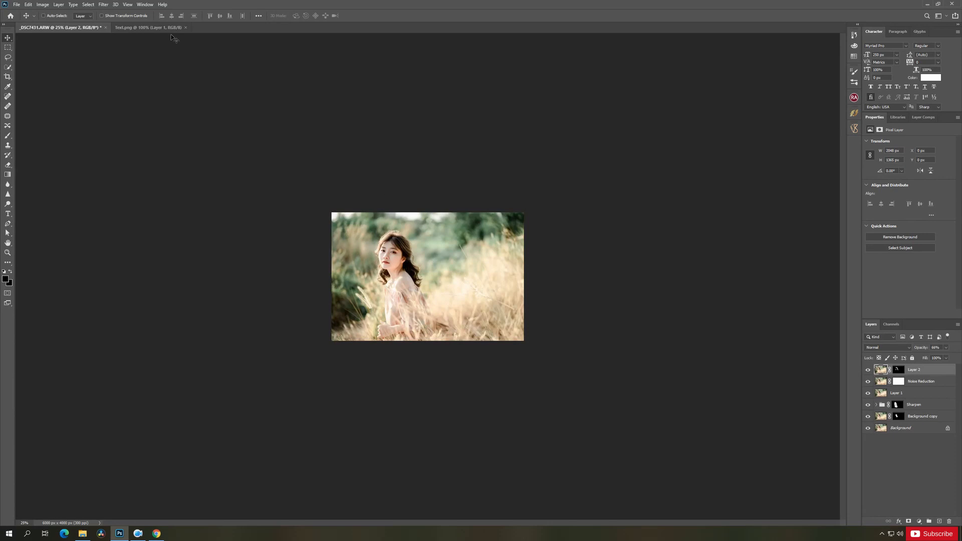
Transfer all the white lettering from Text.png into the portrait and position it over the upper background beside the woman's head
click(165, 28)
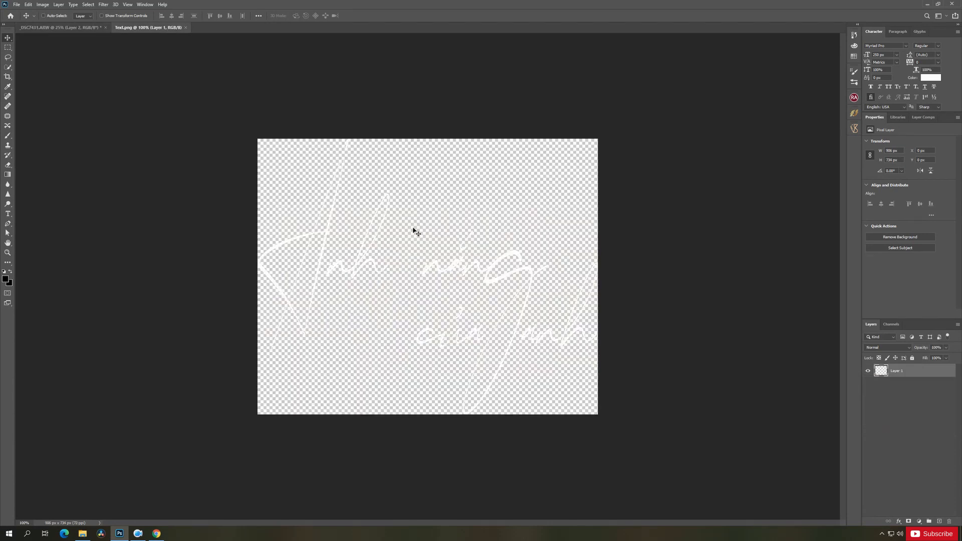
key(ctrl+a)
key(ctrl+x)
click(82, 28)
key(ctrl+v)
click(514, 209)
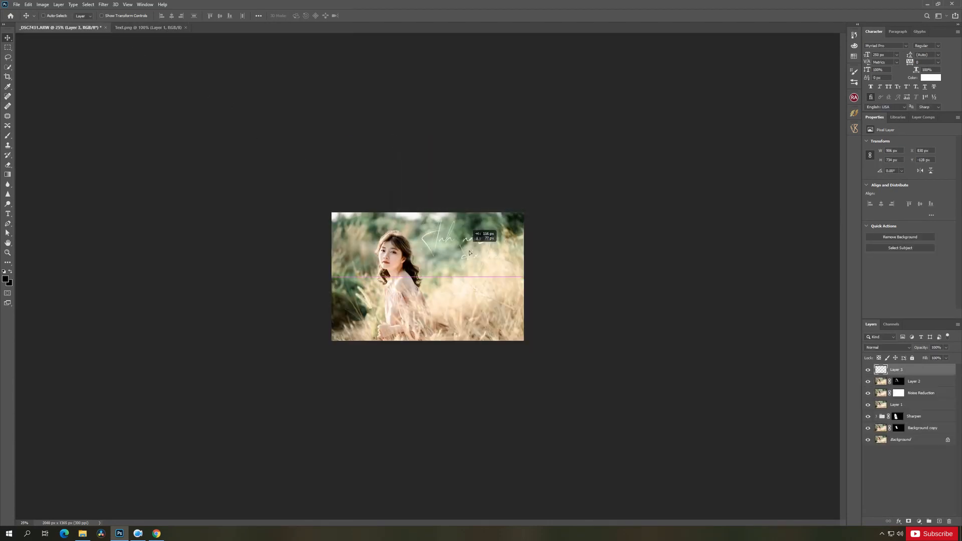
key(ctrl+plus)
key(ctrl+plus)
drag(499, 241, 500, 250)
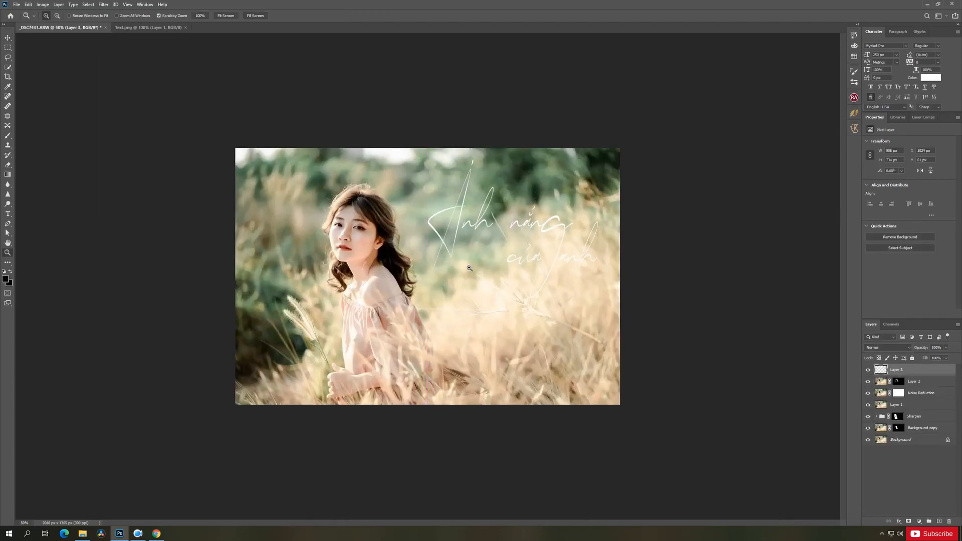
Scale the lettering down to about 785 by 636 px and adjust its position over the upper background
key(ctrl+minus)
key(ctrl+minus)
key(ctrl+plus)
key(ctrl+plus)
key(ctrl+t)
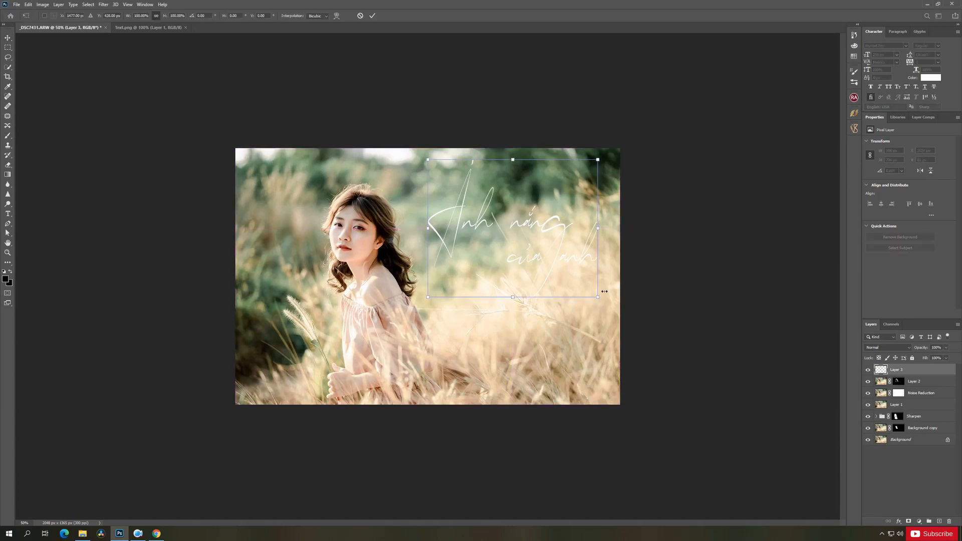
drag(599, 298, 577, 287)
key(Return)
mouse_move(516, 229)
mouse_down()
mouse_move(512, 204)
mouse_move(534, 205)
mouse_move(523, 228)
mouse_up()
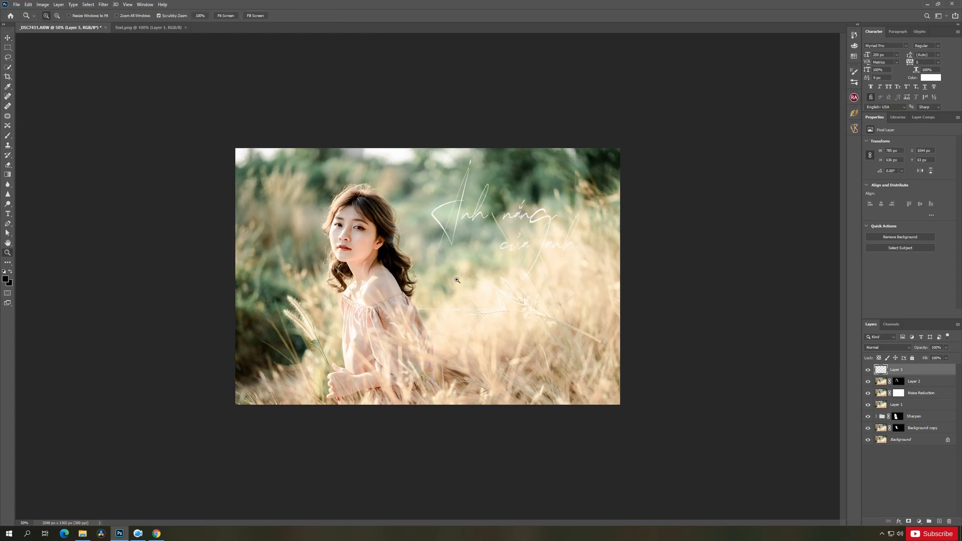
key(ctrl+plus)
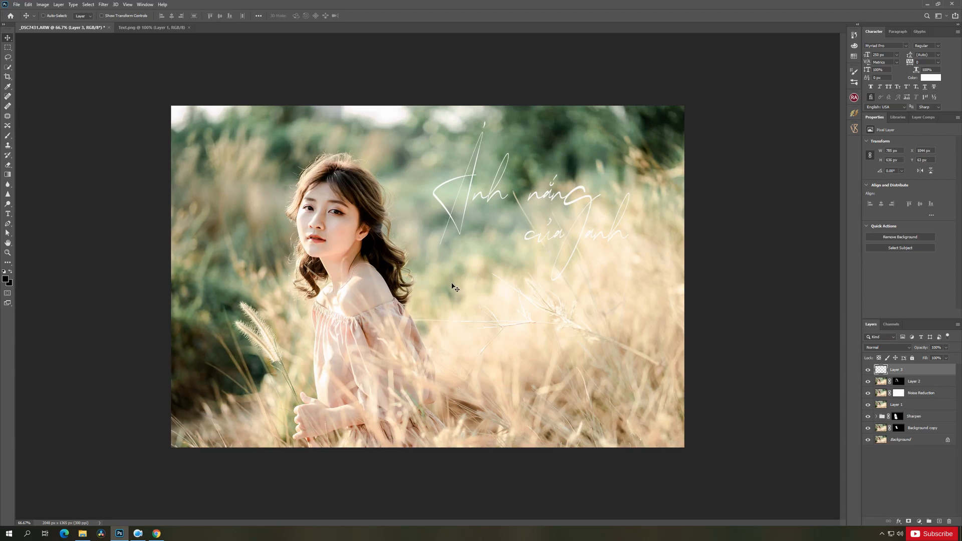
Export the portrait for web as a PNG-24 at 2048 px wide, named OK, in the Photoshop subfolder of VIDEO folder 17
key(ctrl+alt+shift+s)
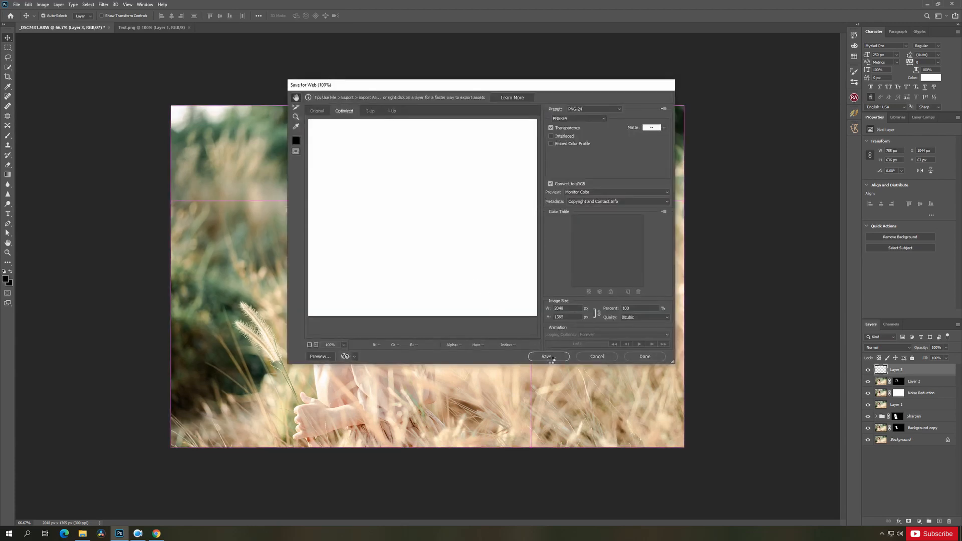
click(547, 357)
click(309, 193)
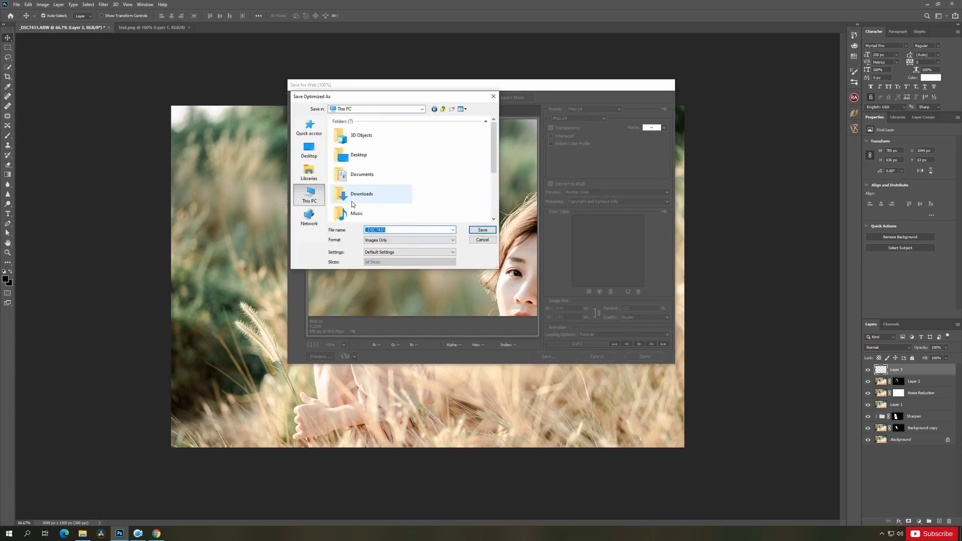
scroll(371, 207, down, 3)
double_click(372, 208)
double_click(344, 189)
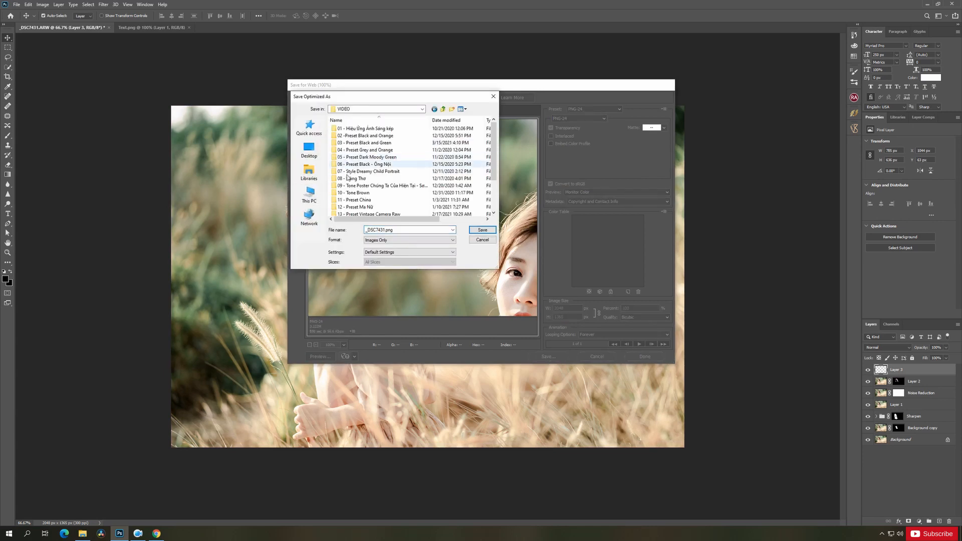
scroll(352, 205, down, 2)
double_click(352, 206)
double_click(350, 146)
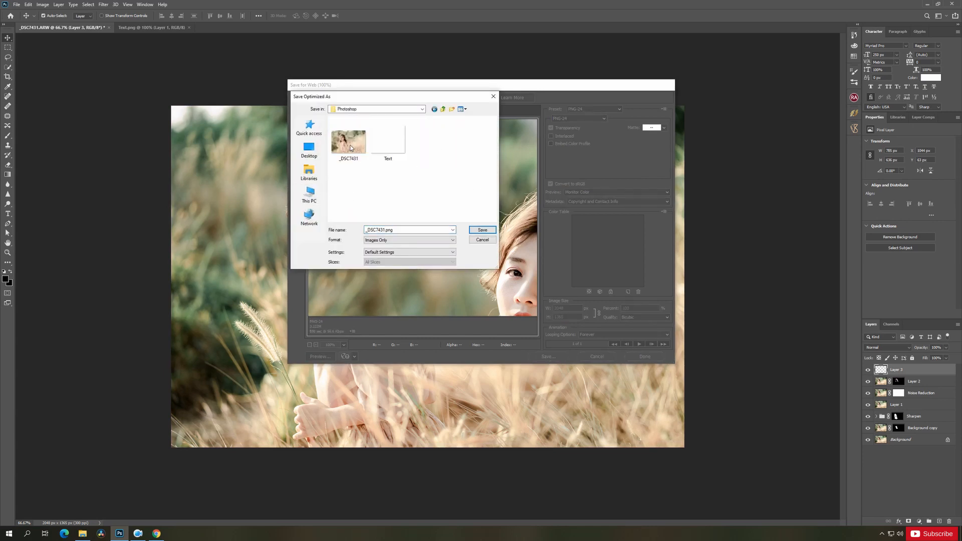
double_click(407, 232)
text(01)
click(484, 230)
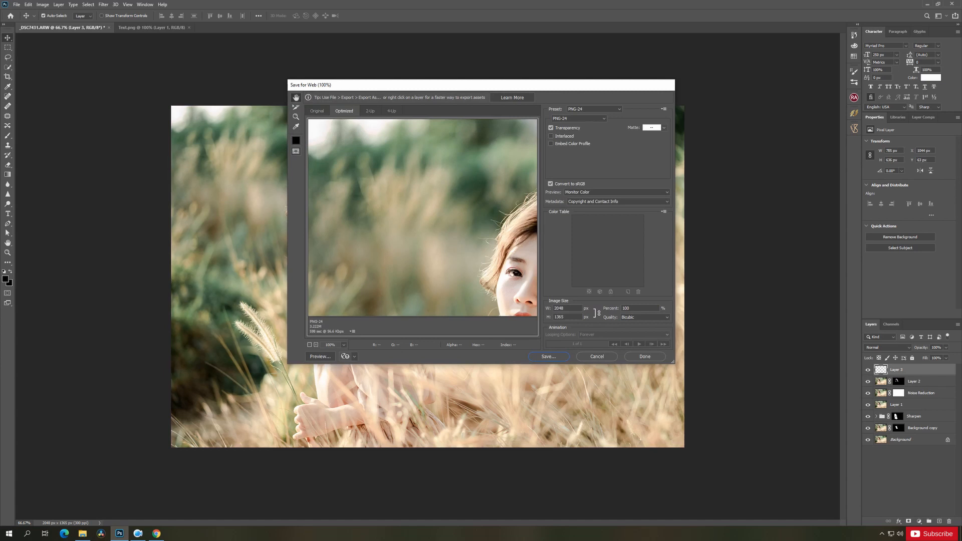
Open the exported OK.png in Photos to examine the finished portrait
click(83, 534)
double_click(390, 262)
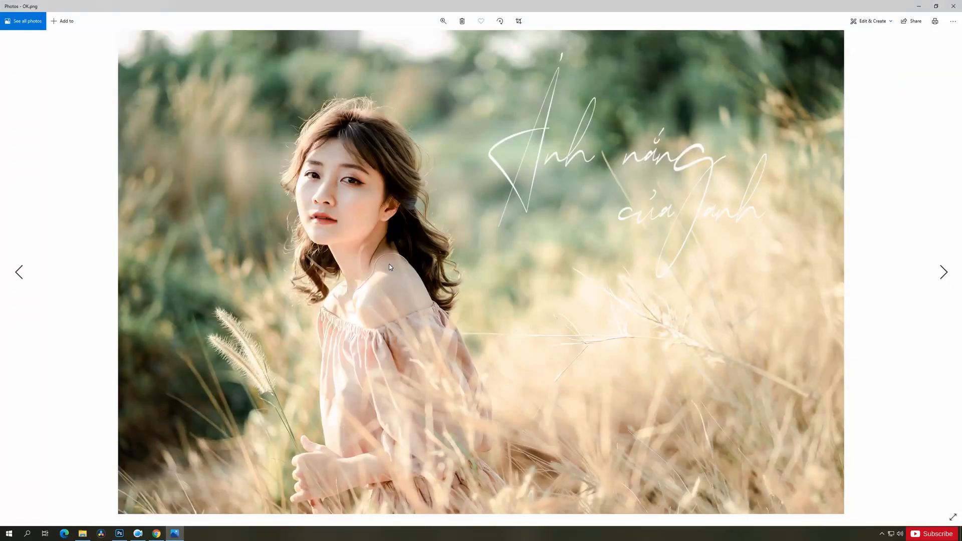